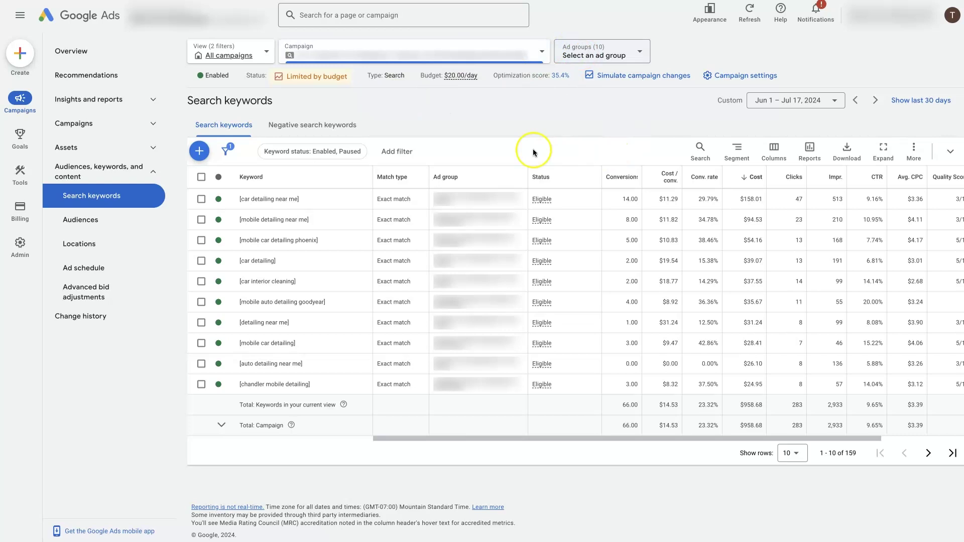
# - Scroll the keyword table right to show Quality Score and Final URL, checking the column options
pyautogui.click(151, 171)
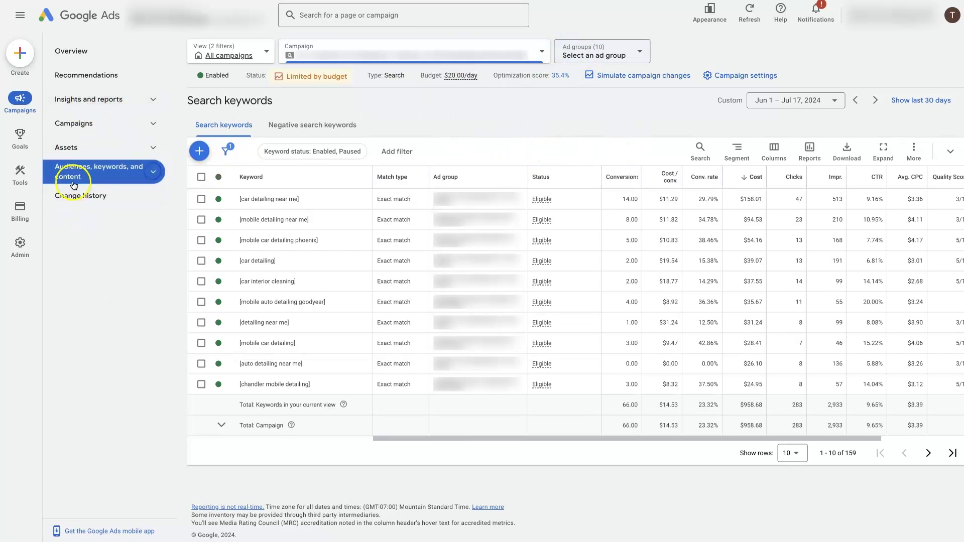
pyautogui.click(154, 174)
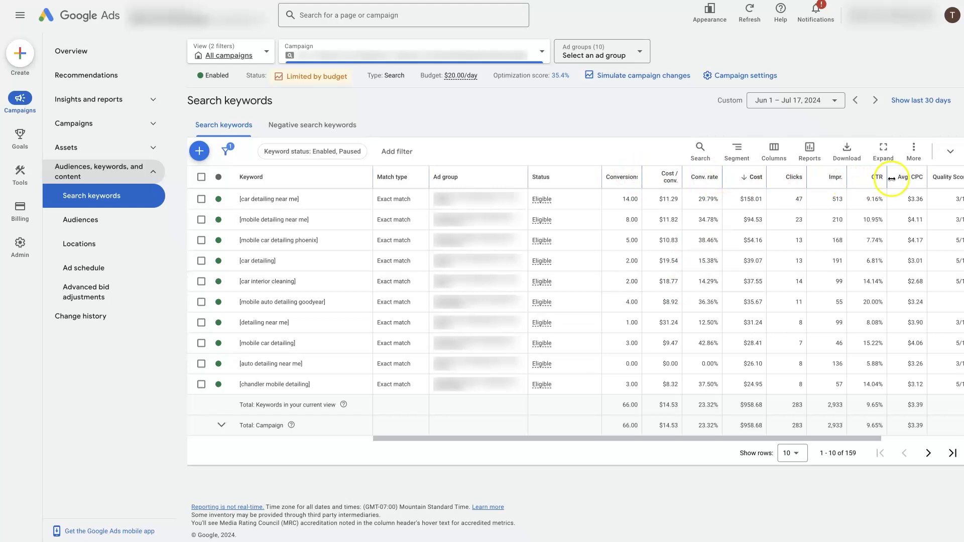
pyautogui.moveTo(683, 439); pyautogui.dragTo(818, 432)
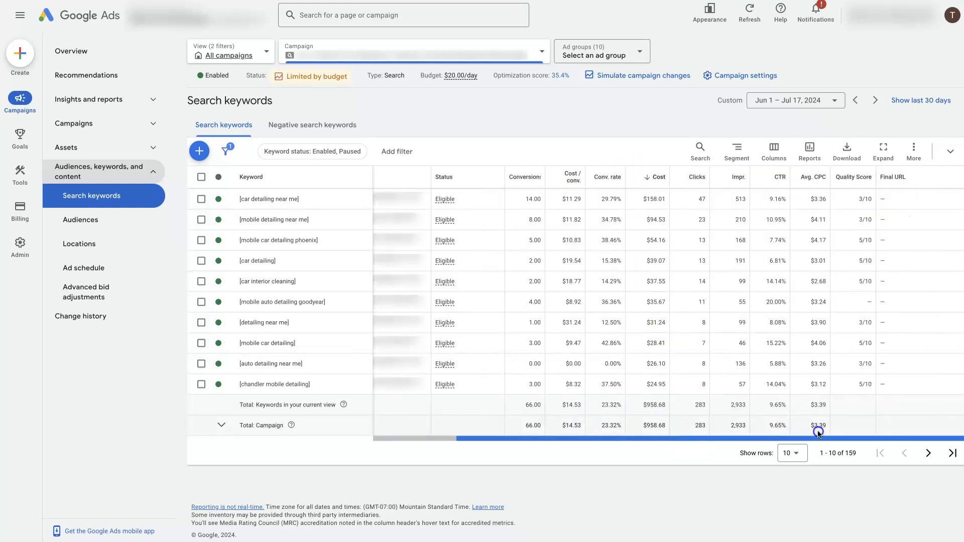
pyautogui.click(773, 151)
pyautogui.click(782, 183)
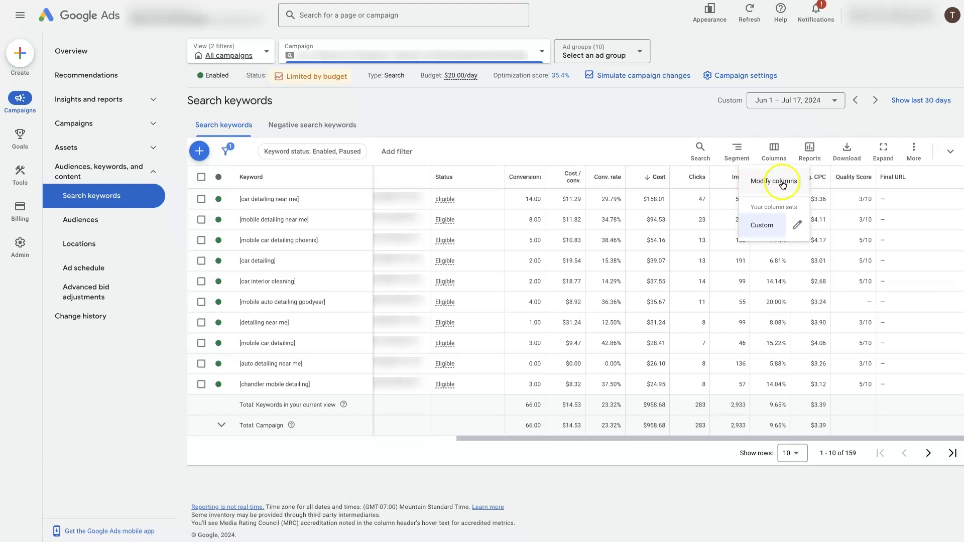
pyautogui.click(676, 478)
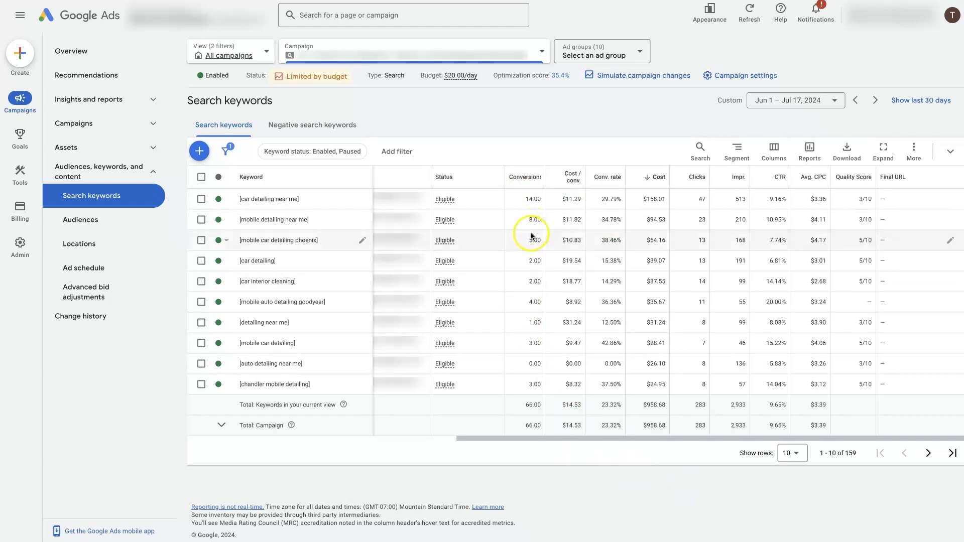
pyautogui.click(201, 364)
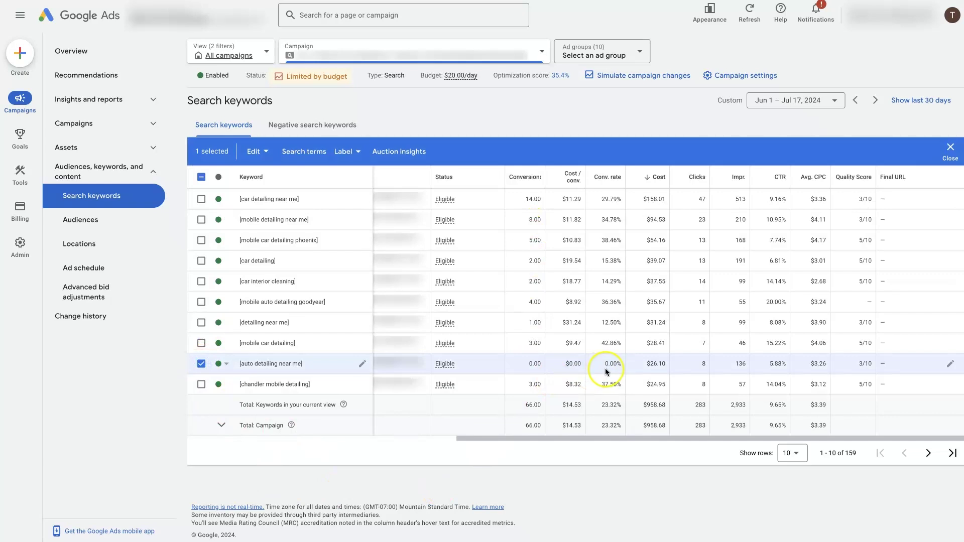
pyautogui.moveTo(646, 368); pyautogui.dragTo(664, 366)
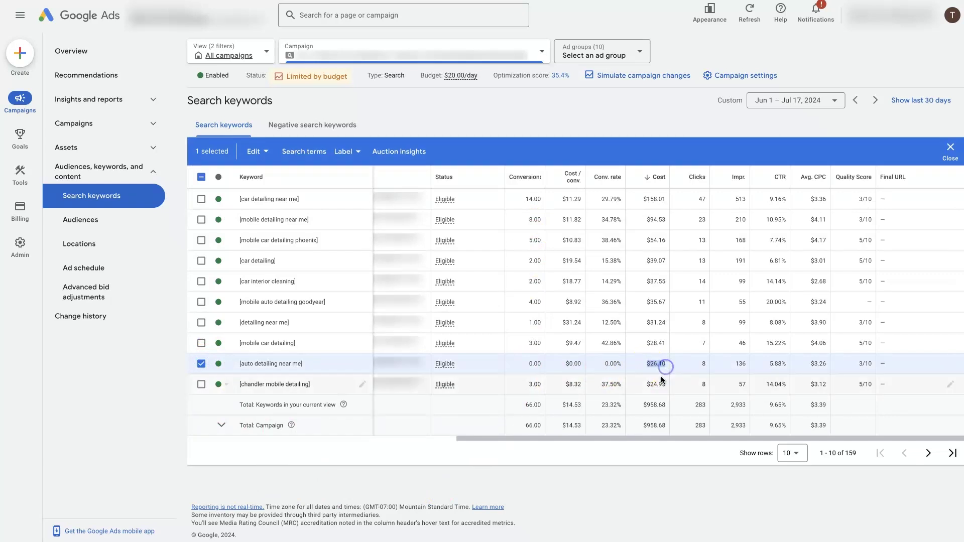
pyautogui.click(695, 366)
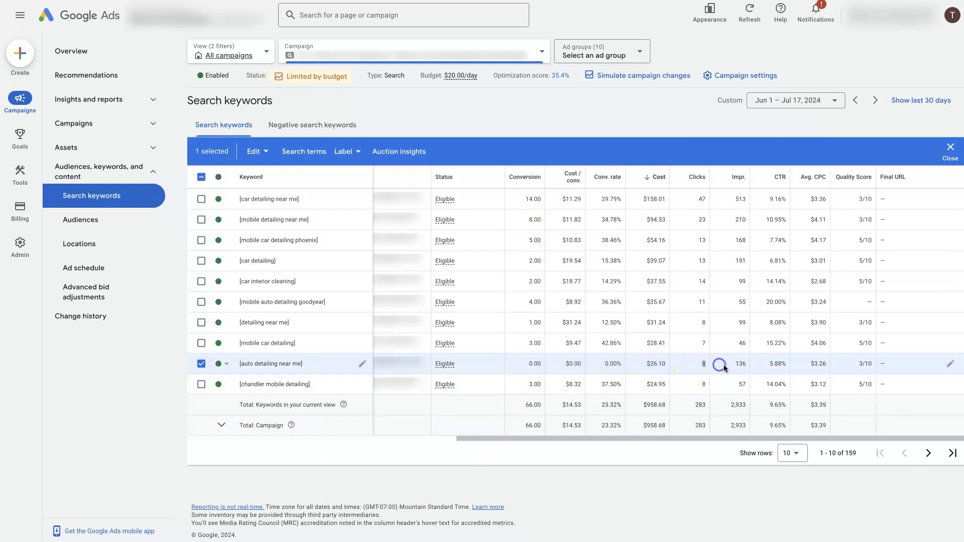
pyautogui.click(778, 365)
pyautogui.moveTo(778, 364); pyautogui.dragTo(784, 364)
pyautogui.click(842, 362)
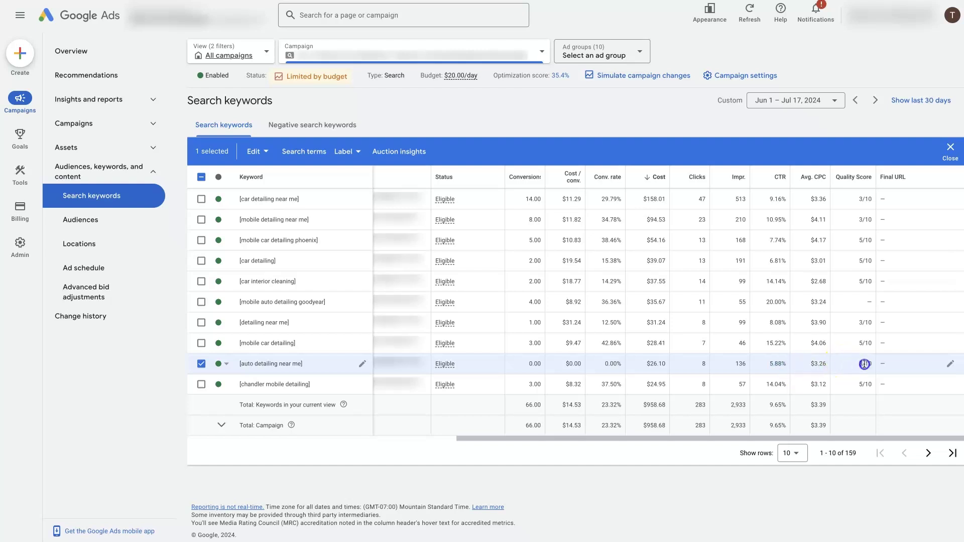
pyautogui.click(586, 494)
pyautogui.click(670, 369)
pyautogui.click(226, 365)
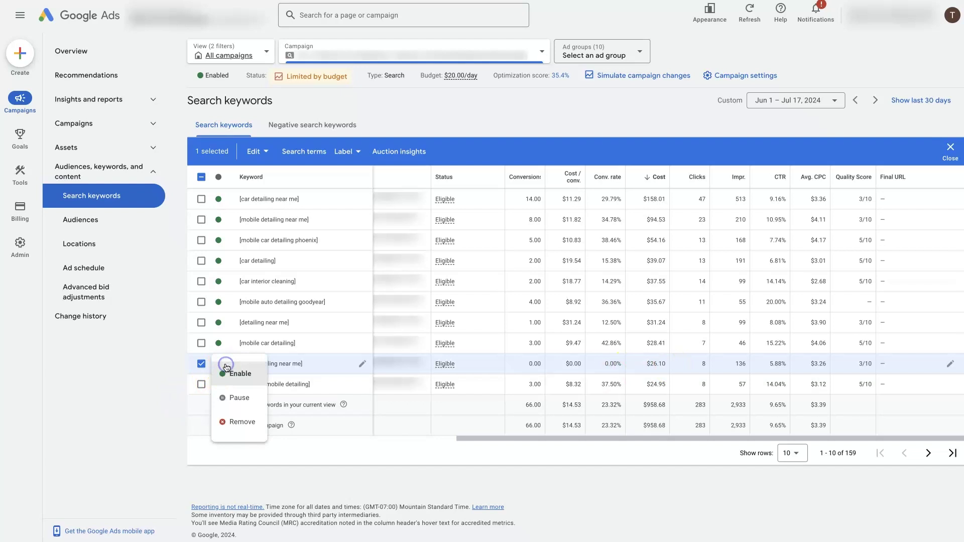
pyautogui.click(239, 398)
pyautogui.click(382, 478)
pyautogui.click(219, 366)
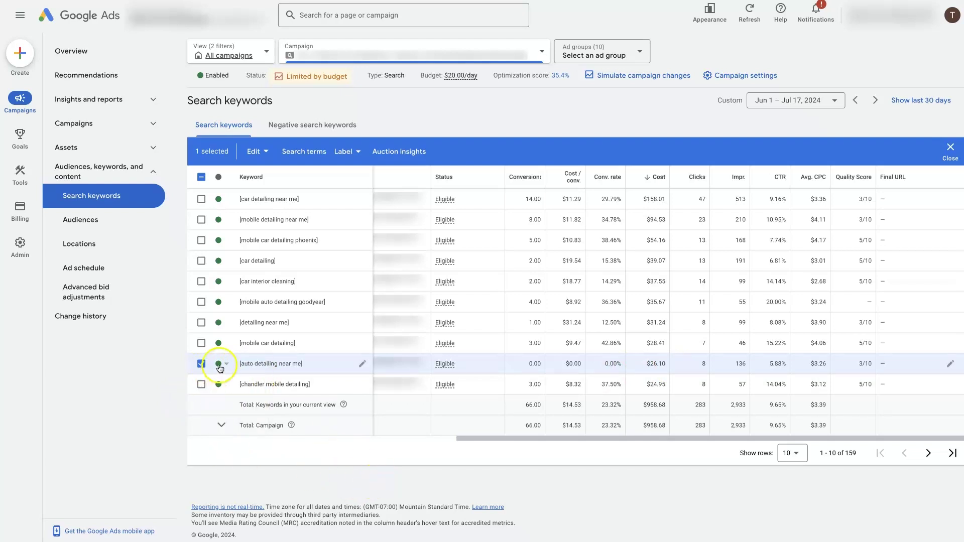
pyautogui.click(219, 366)
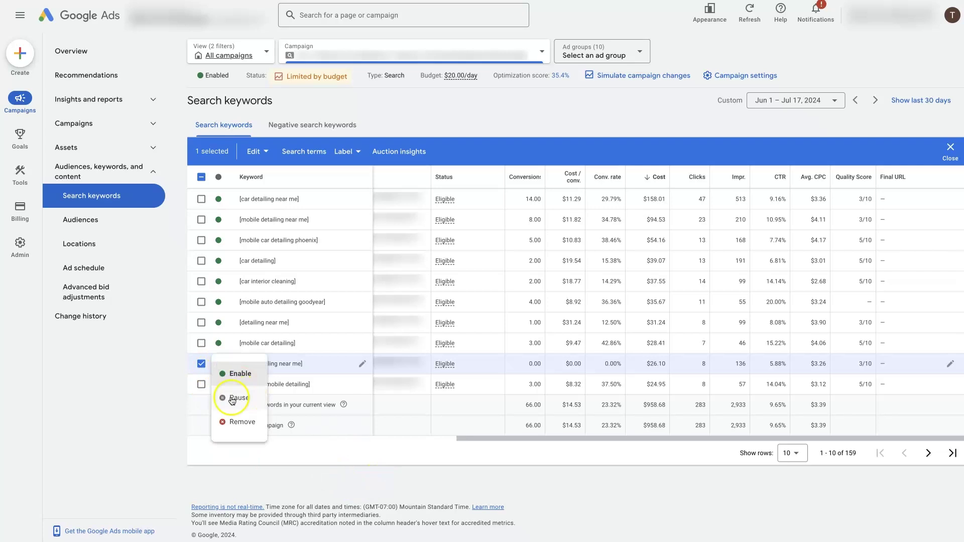
pyautogui.click(442, 477)
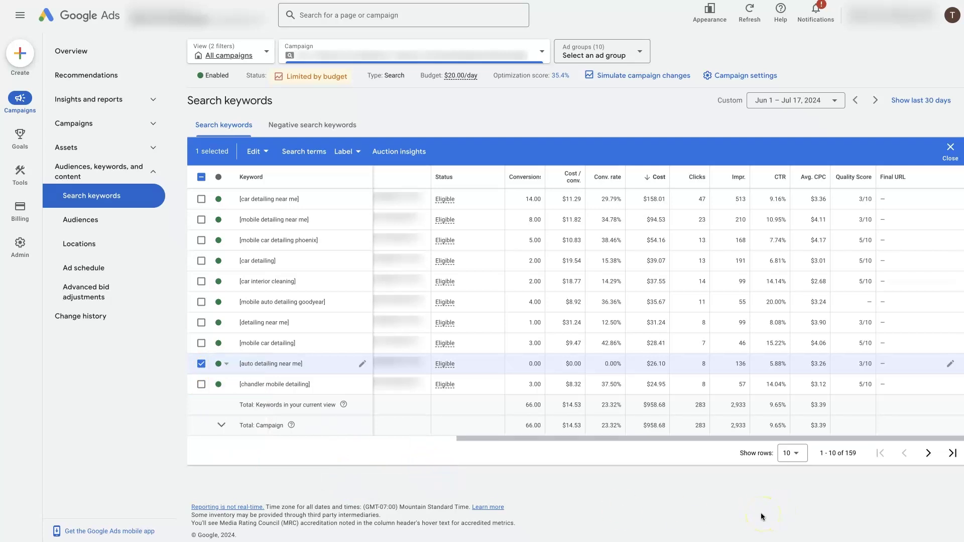
pyautogui.click(201, 364)
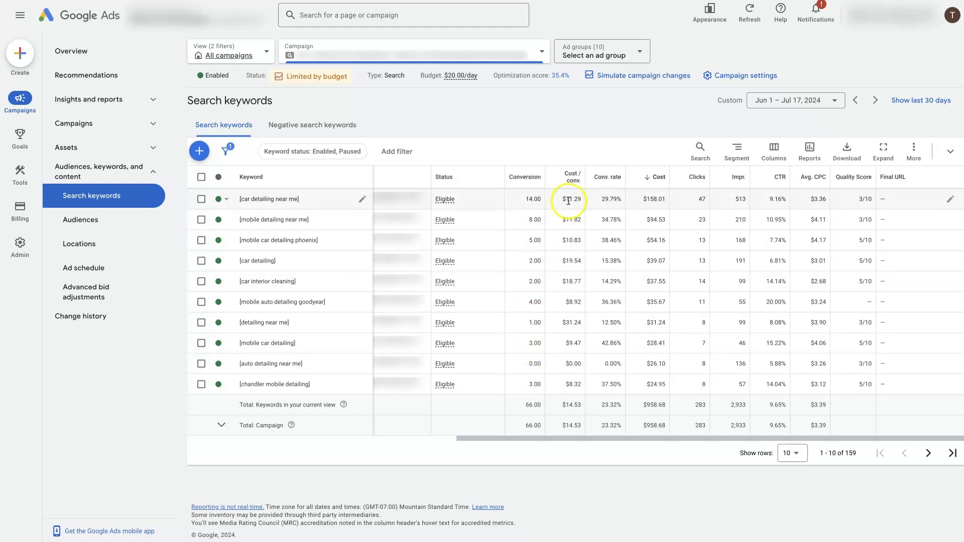
# - Widen the Cost / conv. column and tick [detailing near me], noting its $31.24 cost per conversion
pyautogui.moveTo(586, 177); pyautogui.dragTo(588, 180)
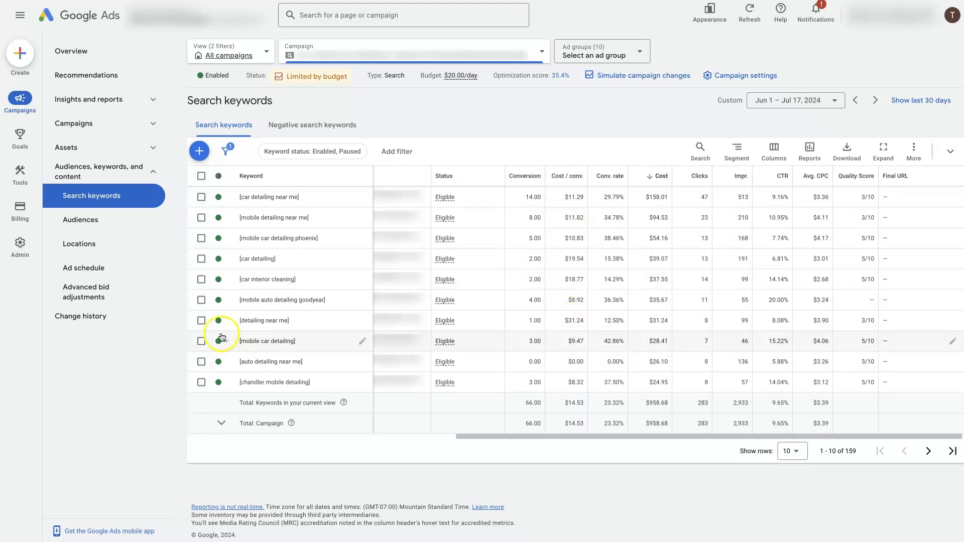
pyautogui.click(201, 321)
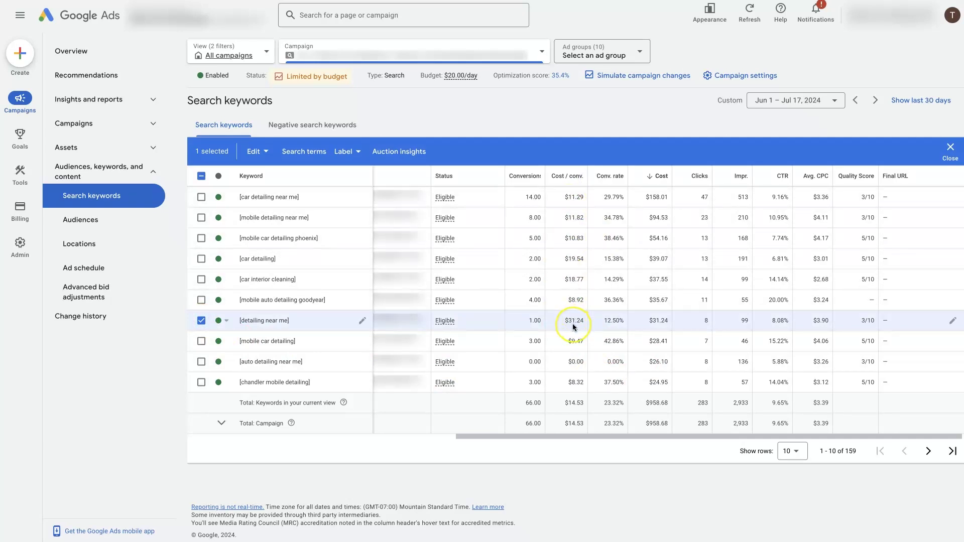
pyautogui.moveTo(576, 321); pyautogui.dragTo(583, 320)
pyautogui.click(570, 426)
# - Check the 159-keyword total and keep the table at 10 rows per page
pyautogui.doubleClick(858, 459)
pyautogui.click(856, 477)
pyautogui.click(792, 452)
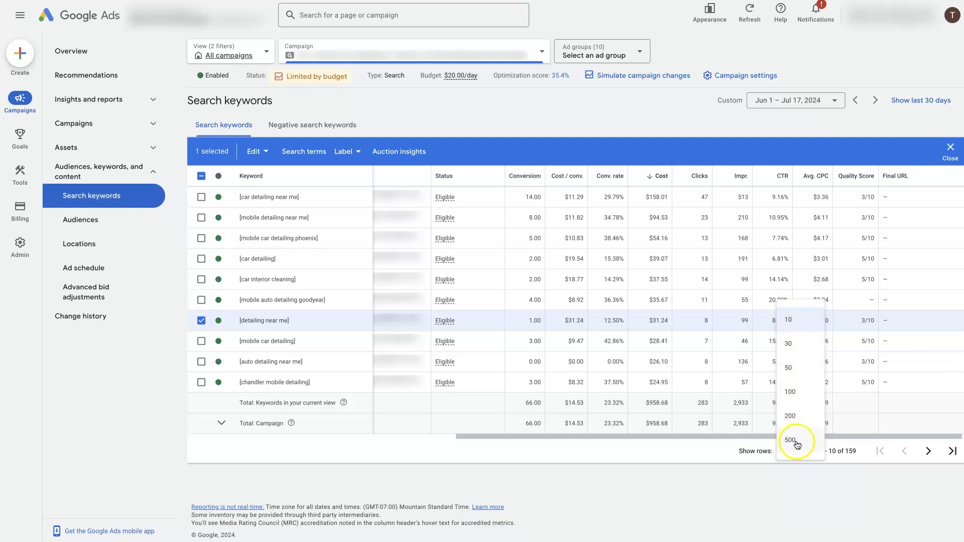
pyautogui.click(797, 492)
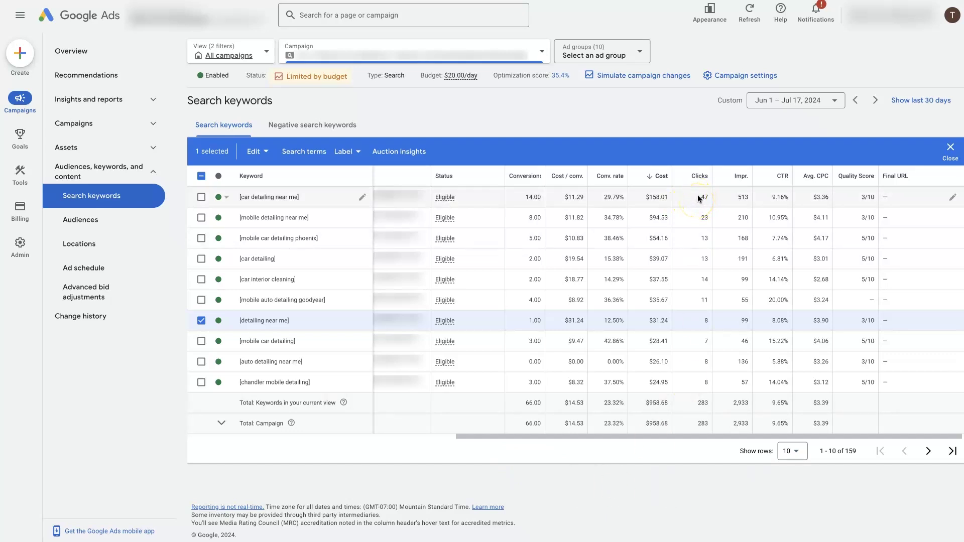
# - Switch the selection from [detailing near me] to [car detailing near me], noting its 47 clicks
pyautogui.click(202, 320)
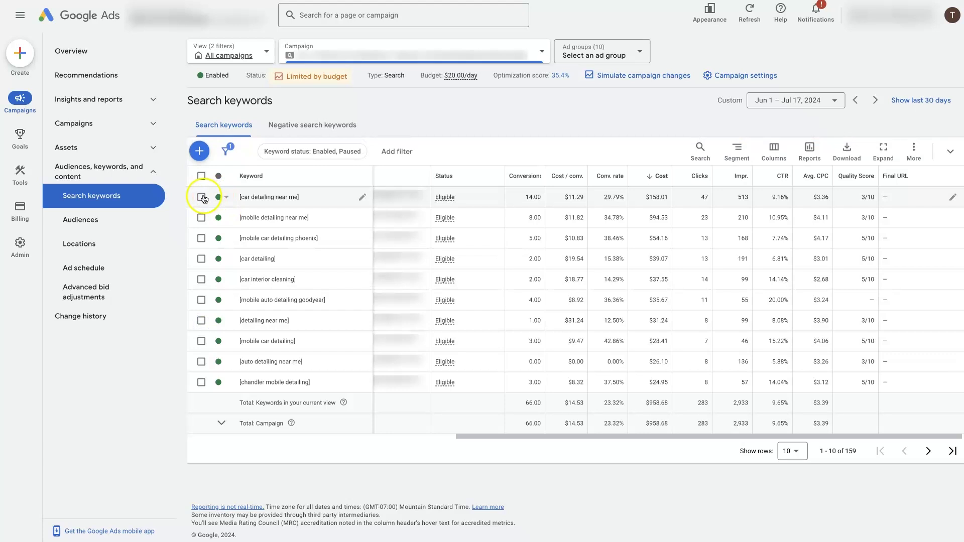
pyautogui.click(201, 196)
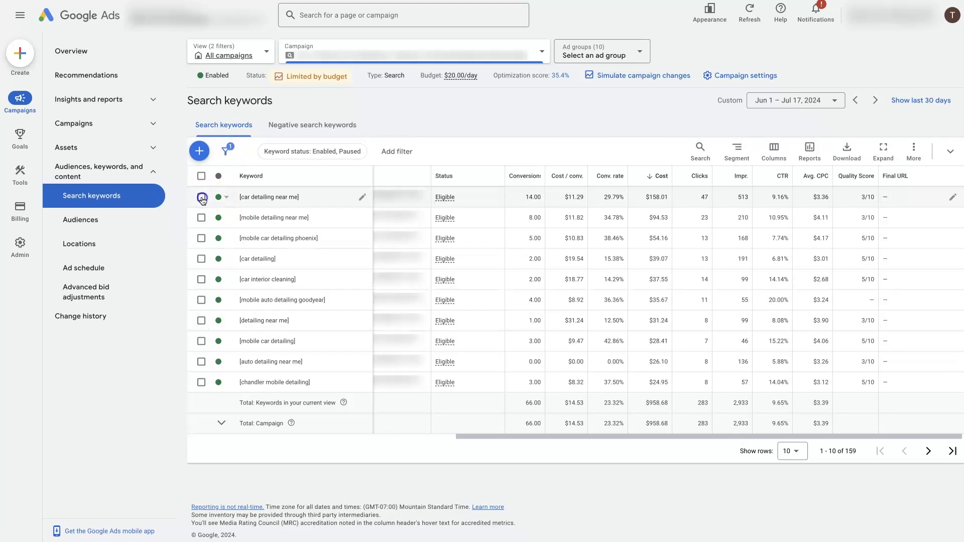
pyautogui.click(706, 197)
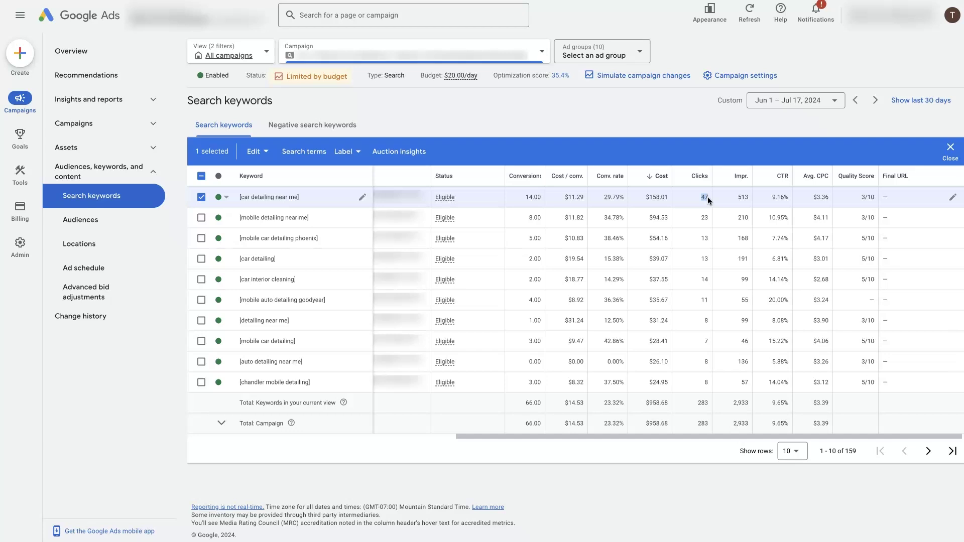
pyautogui.click(709, 362)
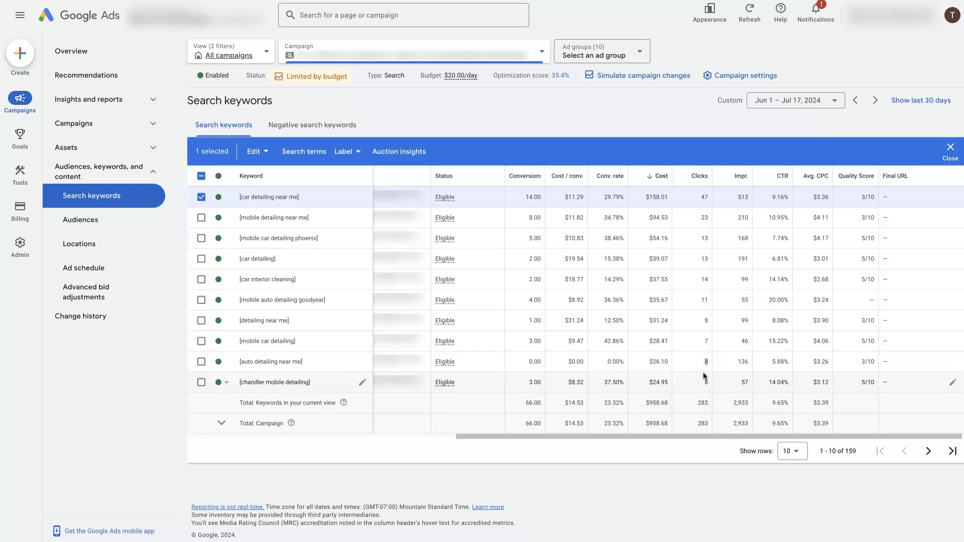
# - Compare the $26.10 cost of [auto detailing near me] with the $14.53 total cost per conversion
pyautogui.tripleClick(659, 361)
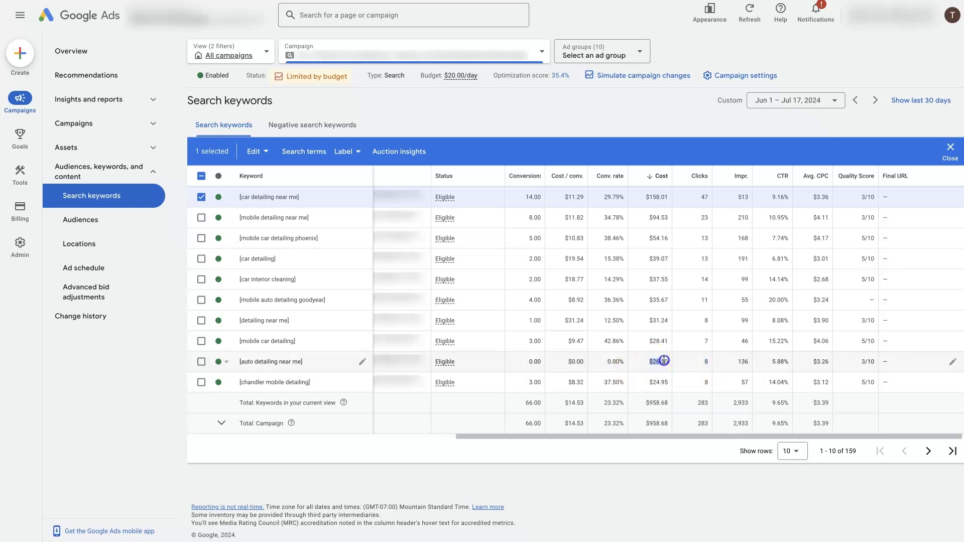
pyautogui.click(708, 362)
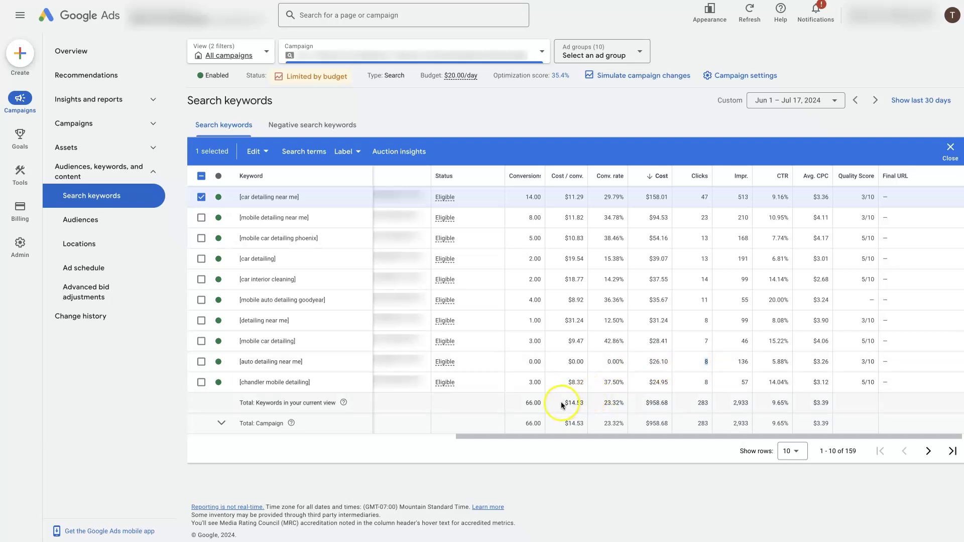
pyautogui.moveTo(564, 402); pyautogui.dragTo(586, 405)
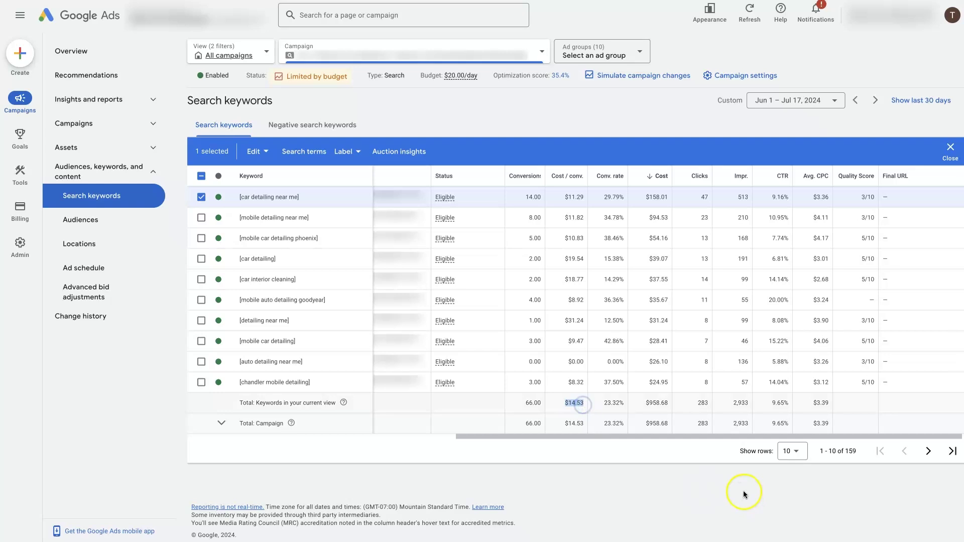
pyautogui.click(722, 492)
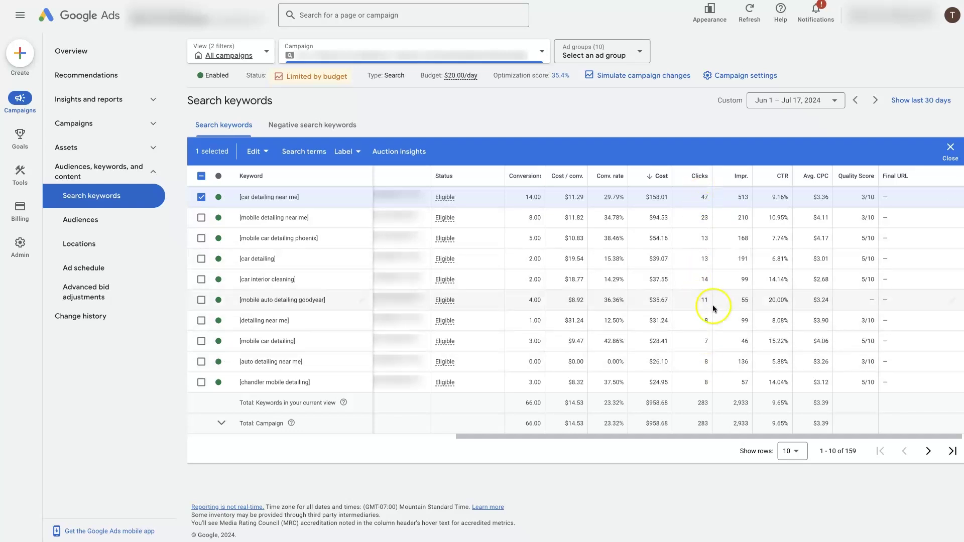
pyautogui.click(781, 105)
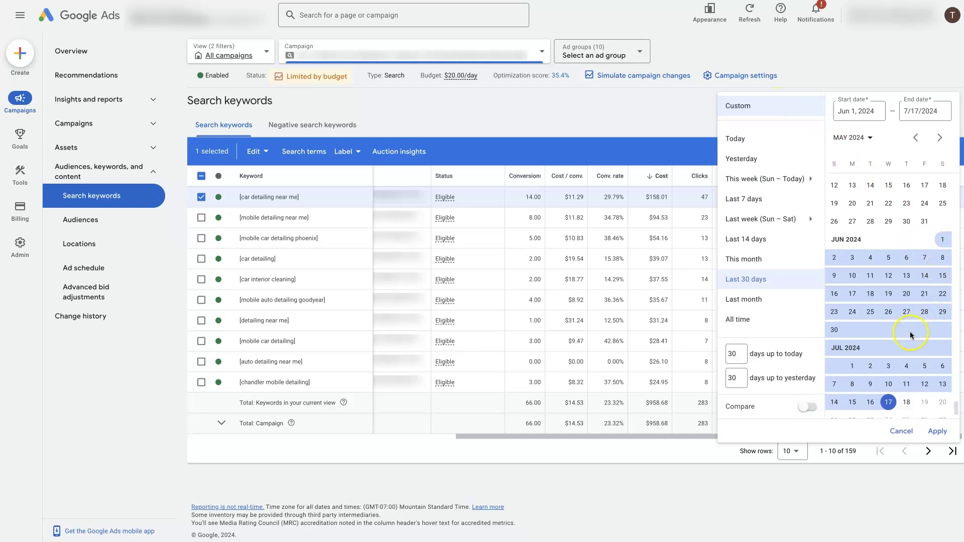
pyautogui.click(888, 402)
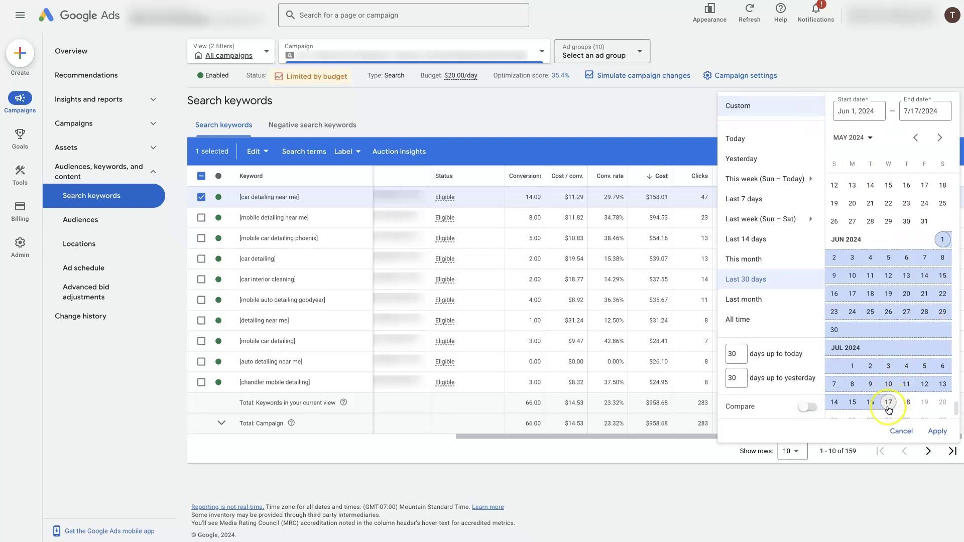
pyautogui.click(864, 483)
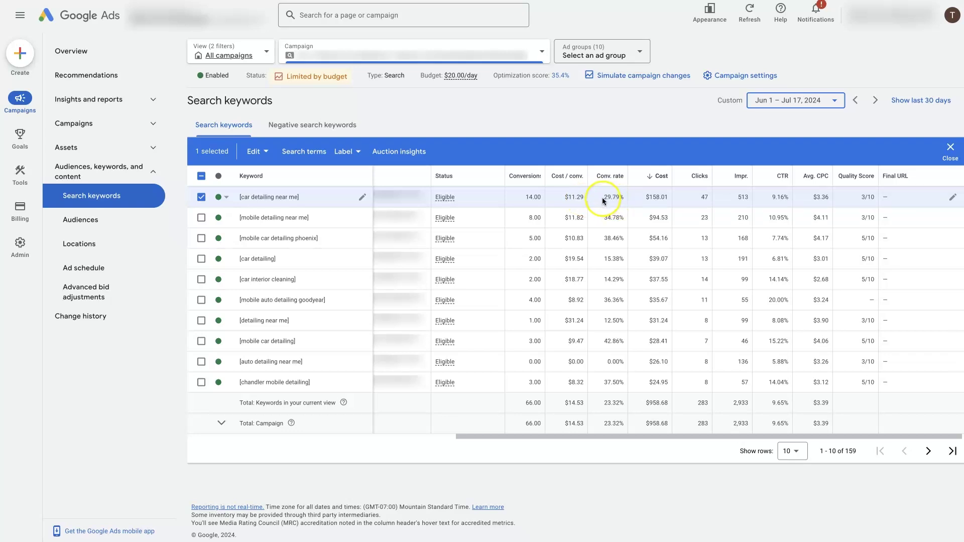
pyautogui.moveTo(602, 197); pyautogui.dragTo(617, 238)
pyautogui.click(617, 238)
pyautogui.click(643, 198)
pyautogui.moveTo(643, 197); pyautogui.dragTo(668, 198)
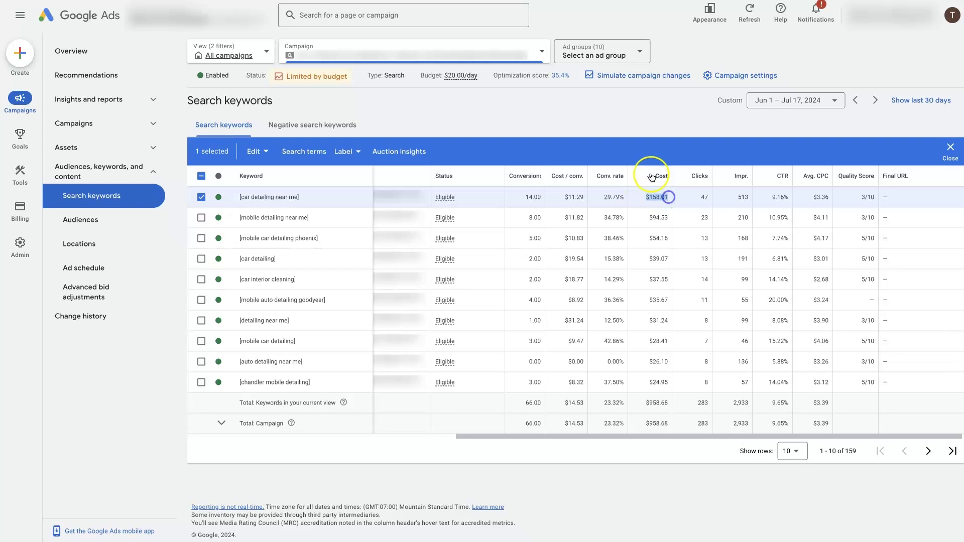
pyautogui.moveTo(700, 197); pyautogui.dragTo(744, 197)
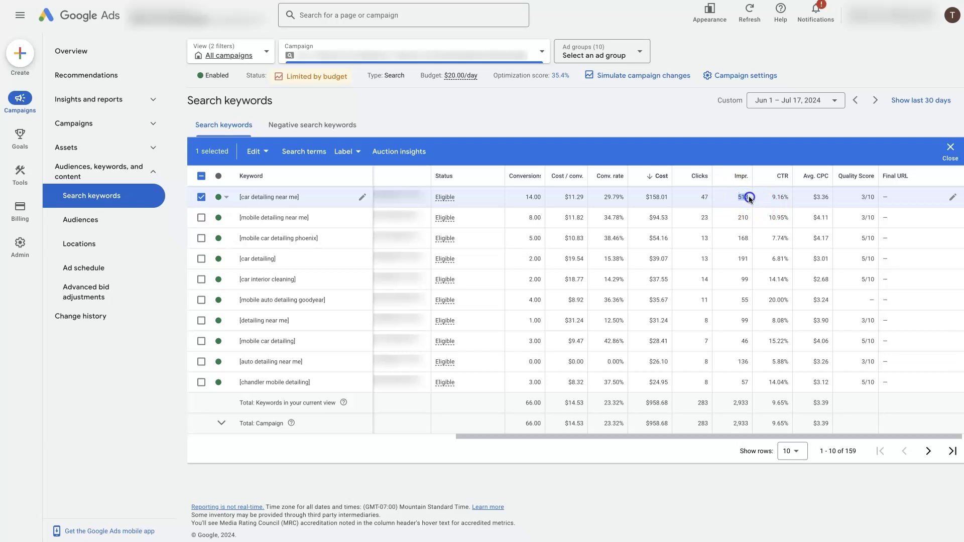
pyautogui.moveTo(772, 197)
pyautogui.mouseDown()
pyautogui.moveTo(787, 200)
pyautogui.moveTo(706, 198)
pyautogui.moveTo(754, 198)
pyautogui.mouseUp()
pyautogui.click(747, 230)
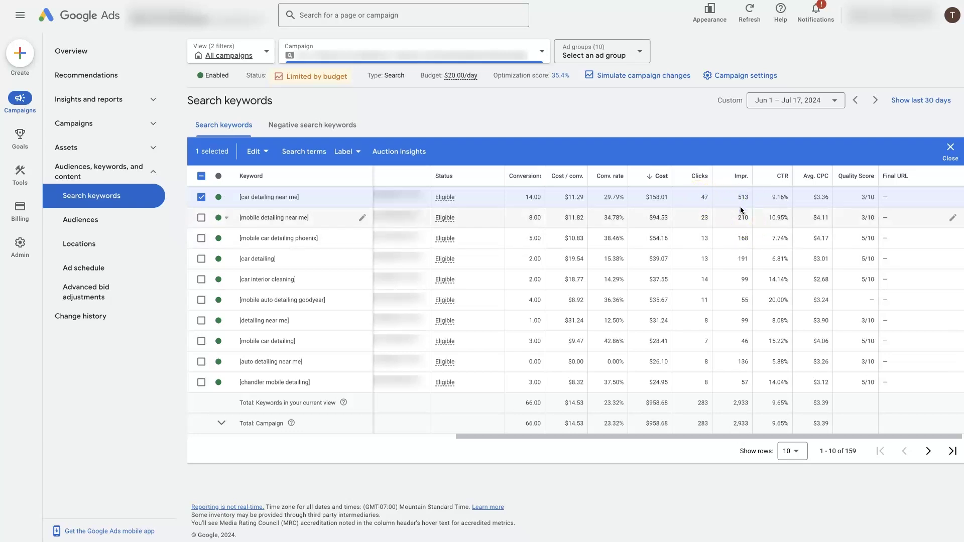
pyautogui.click(744, 209)
pyautogui.click(749, 195)
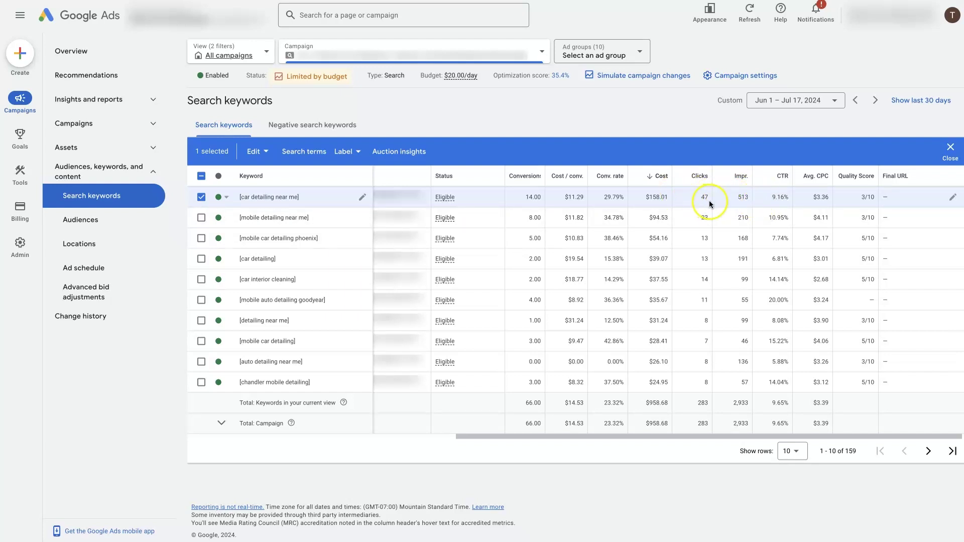
pyautogui.moveTo(773, 199); pyautogui.dragTo(789, 200)
pyautogui.click(805, 200)
pyautogui.moveTo(812, 197); pyautogui.dragTo(829, 200)
# - Note the 3/10 Quality Score, clear the selection, and read the Quality Score, Conv. rate and Impr. help cards
pyautogui.click(866, 198)
pyautogui.press('Escape')
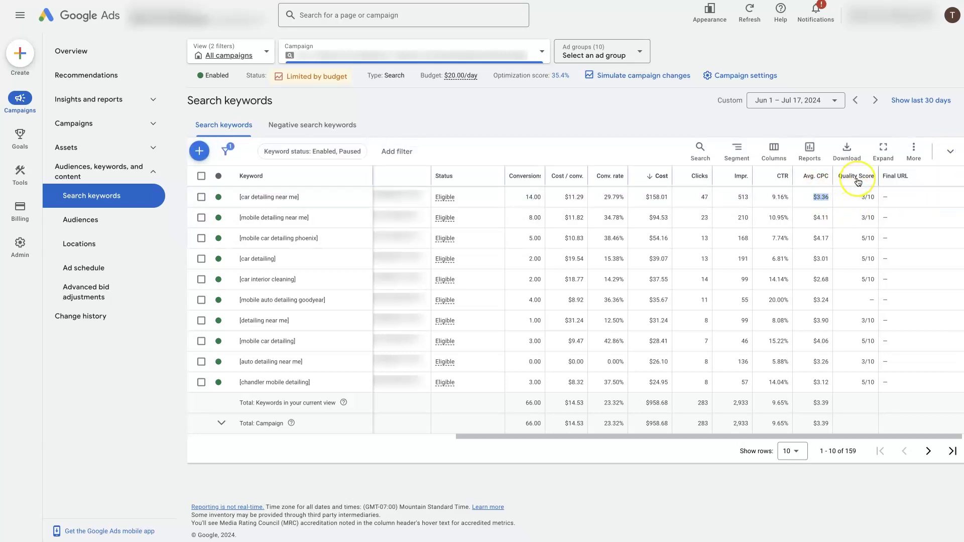
pyautogui.moveTo(858, 181)
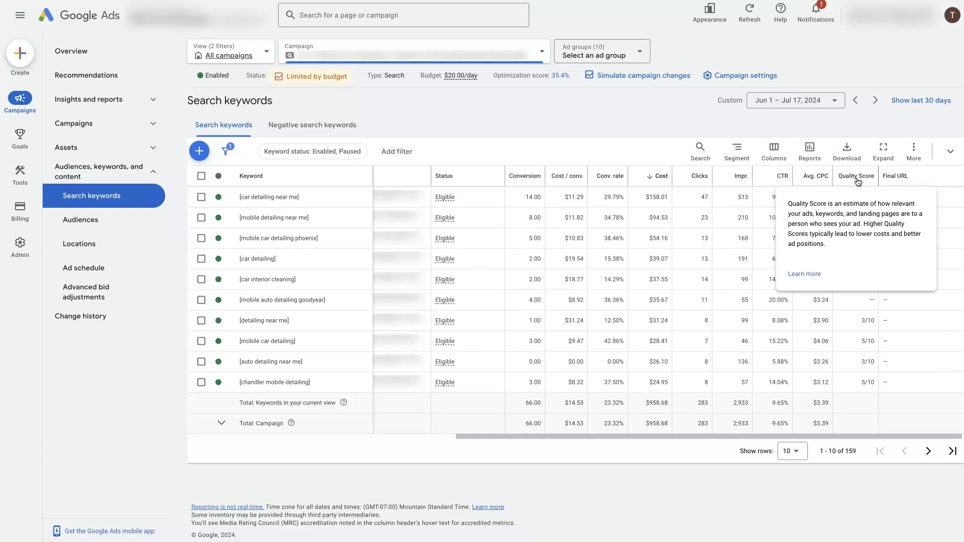
pyautogui.moveTo(608, 181)
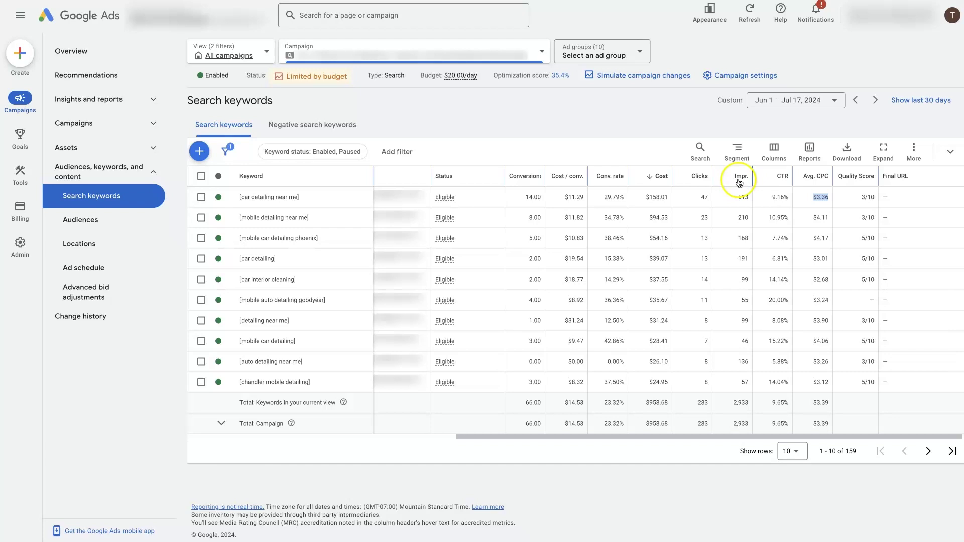
pyautogui.moveTo(743, 183)
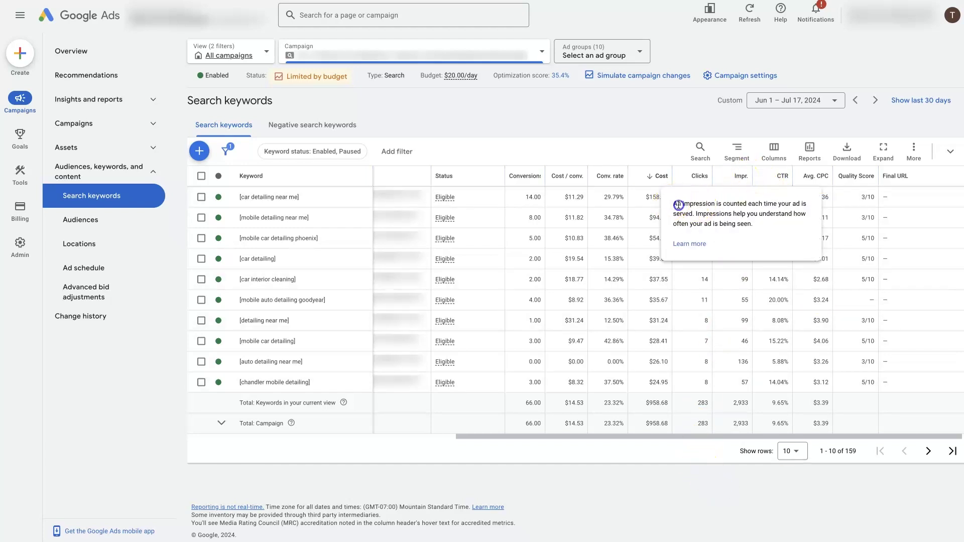
pyautogui.moveTo(673, 202); pyautogui.dragTo(761, 228)
pyautogui.click(761, 229)
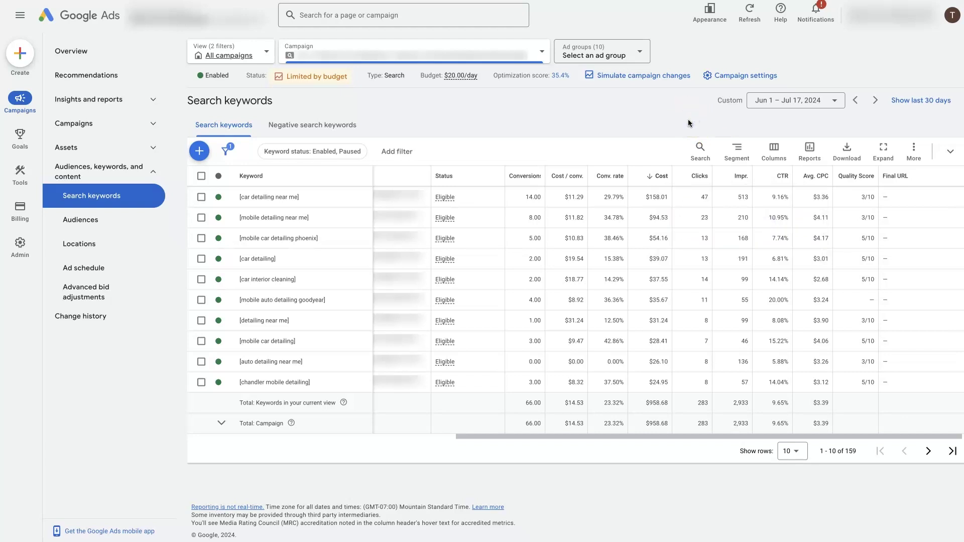
pyautogui.click(858, 182)
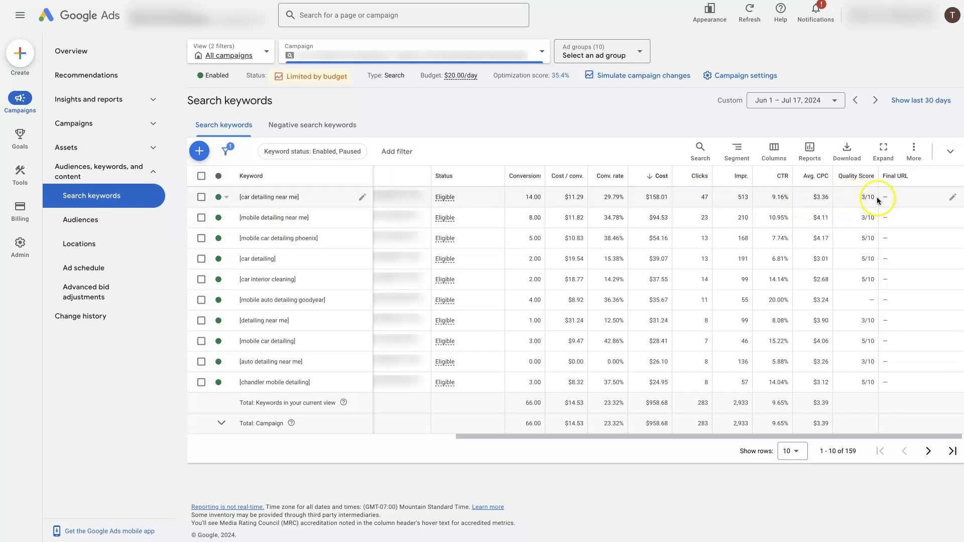
pyautogui.moveTo(856, 176)
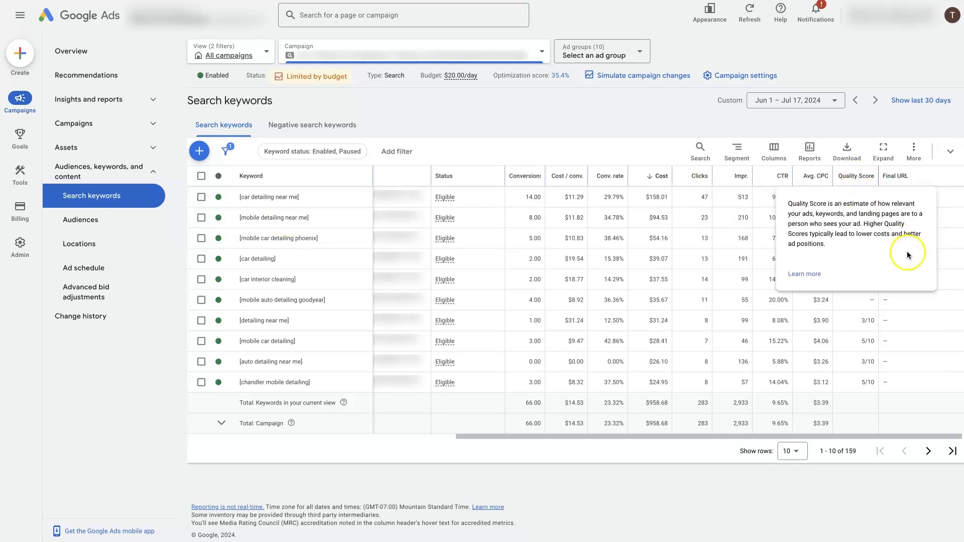
pyautogui.moveTo(863, 224); pyautogui.dragTo(897, 237)
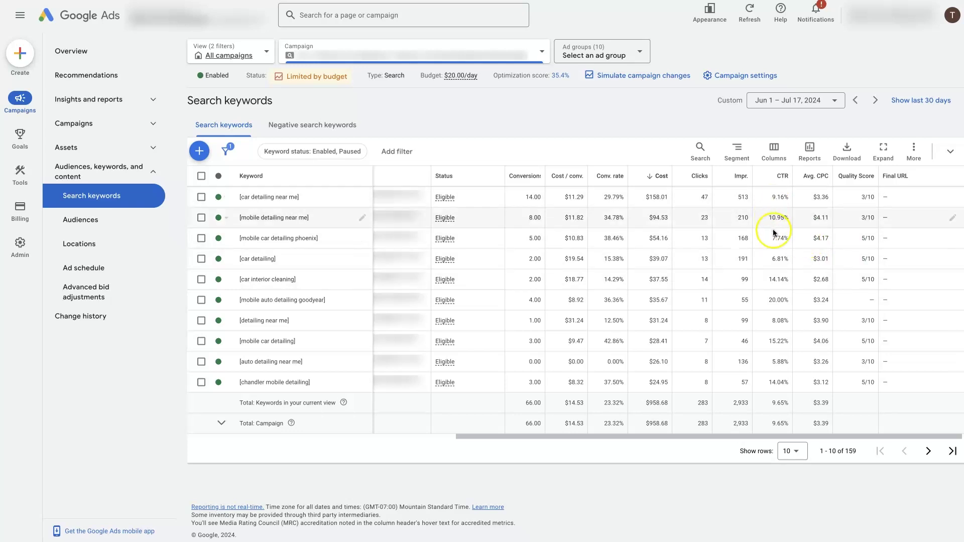
pyautogui.click(776, 301)
# - Tick [mobile detailing near me] and review its $4.11 average CPC, cost per conversion and 8.00 conversions, then untick it
pyautogui.click(201, 217)
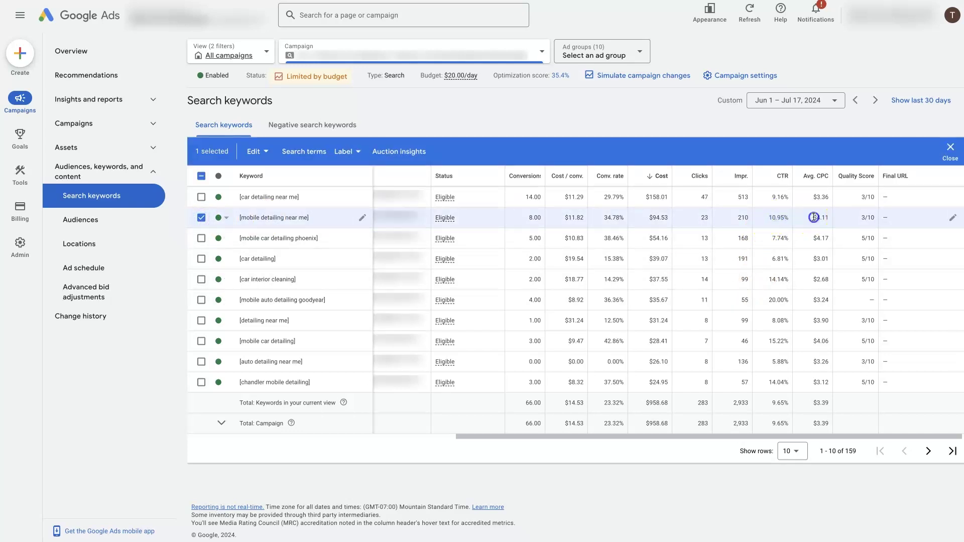
pyautogui.moveTo(814, 217); pyautogui.dragTo(875, 219)
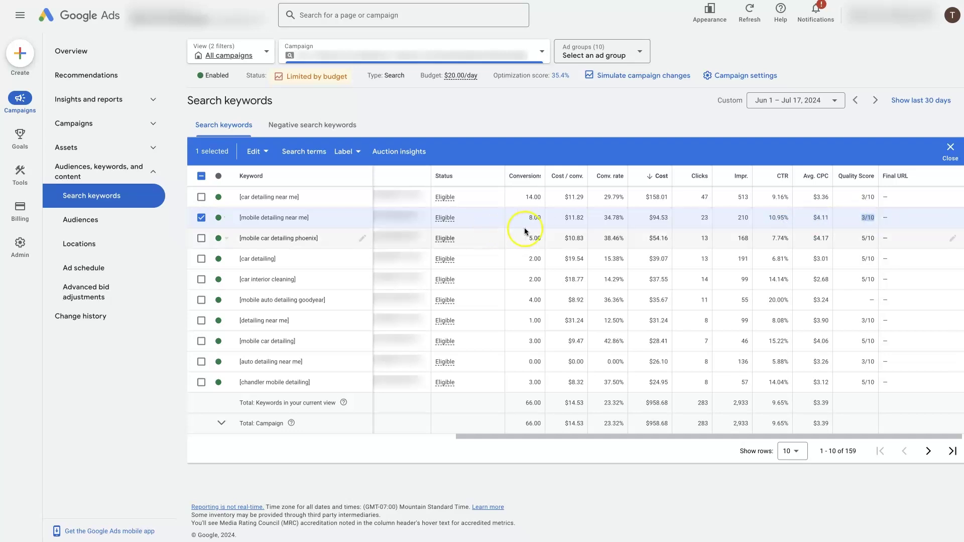
pyautogui.moveTo(565, 218); pyautogui.dragTo(584, 219)
pyautogui.moveTo(497, 218); pyautogui.dragTo(551, 222)
pyautogui.click(552, 223)
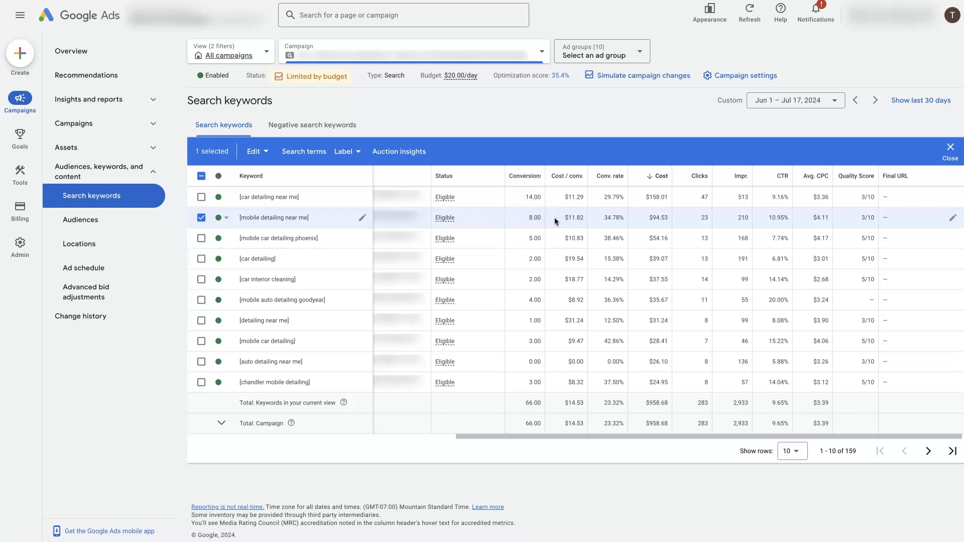
pyautogui.click(201, 219)
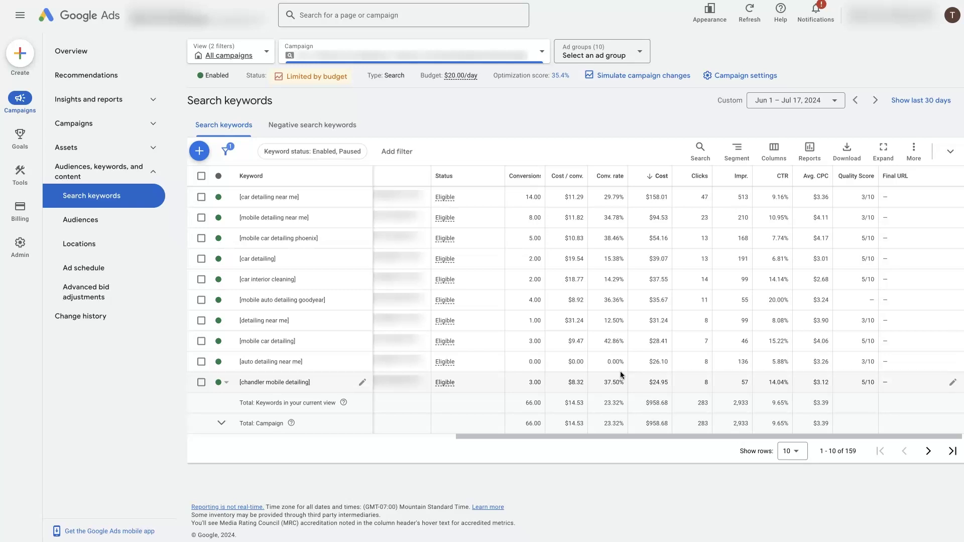
# - Tick [detailing near me], compare it with the total cost per conversion, then untick it
pyautogui.click(672, 522)
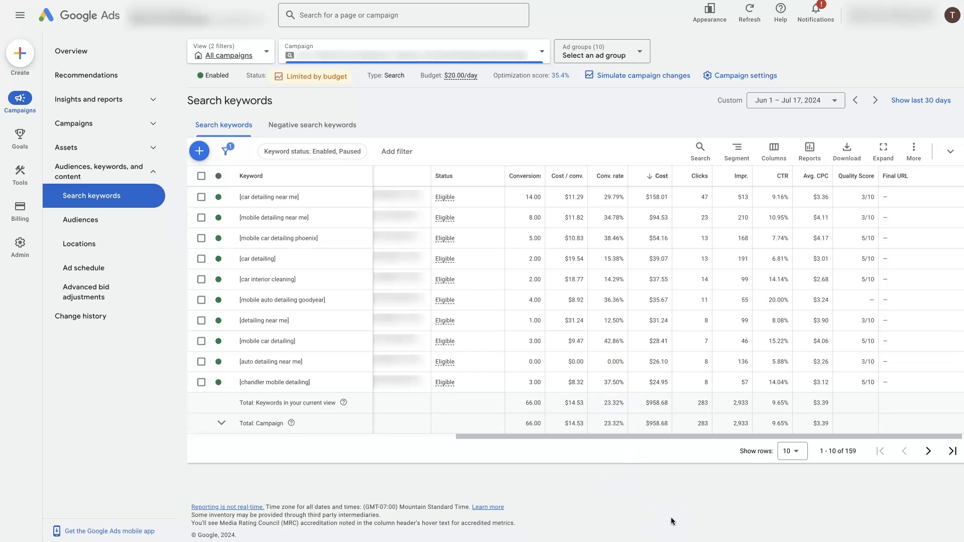
pyautogui.click(201, 321)
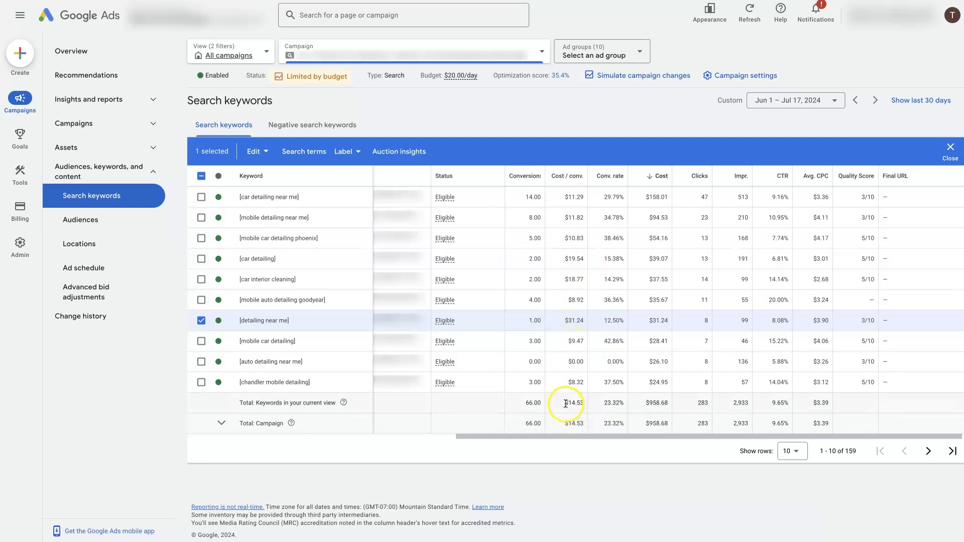
pyautogui.click(567, 402)
pyautogui.click(640, 481)
pyautogui.click(202, 320)
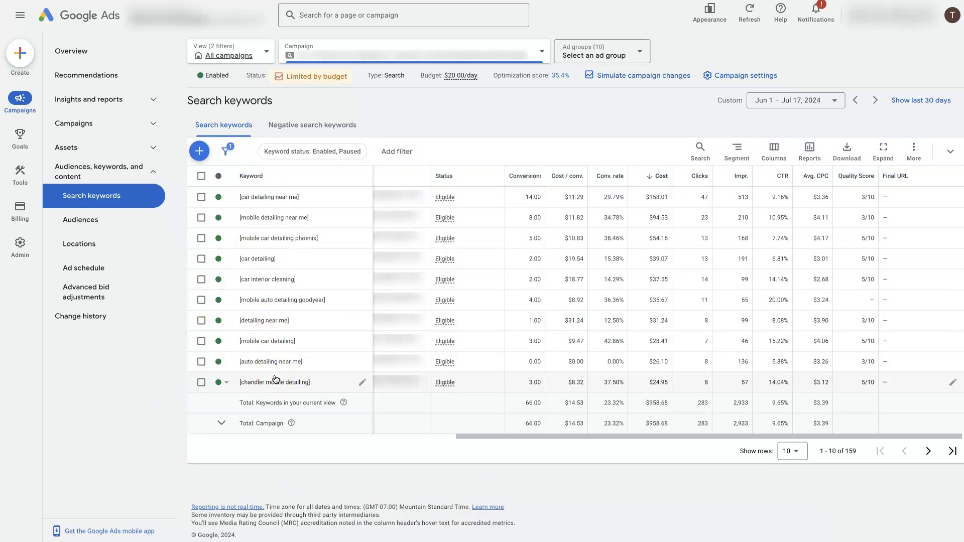
# - Scroll the table left and set [car detailing near me] to Exact match
pyautogui.moveTo(475, 437); pyautogui.dragTo(324, 421)
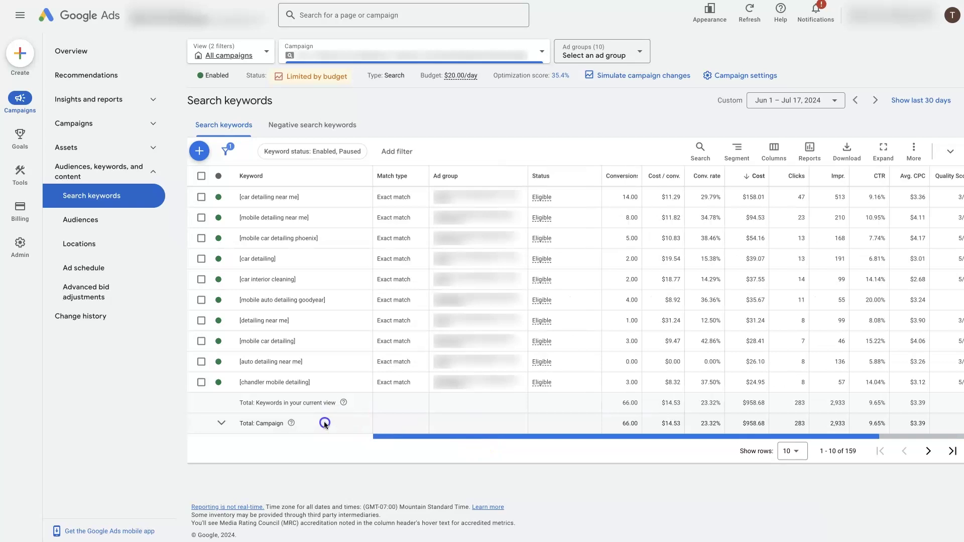
pyautogui.click(366, 424)
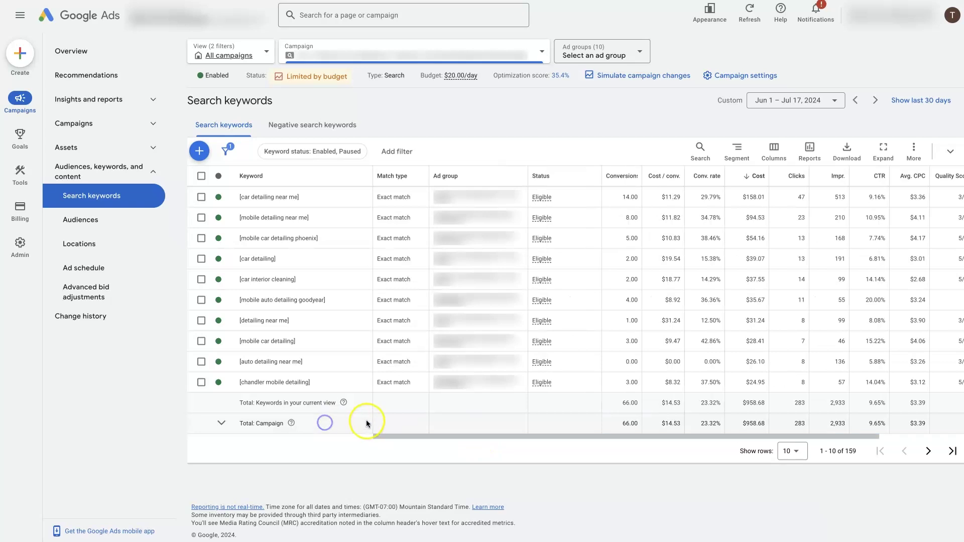
pyautogui.click(401, 197)
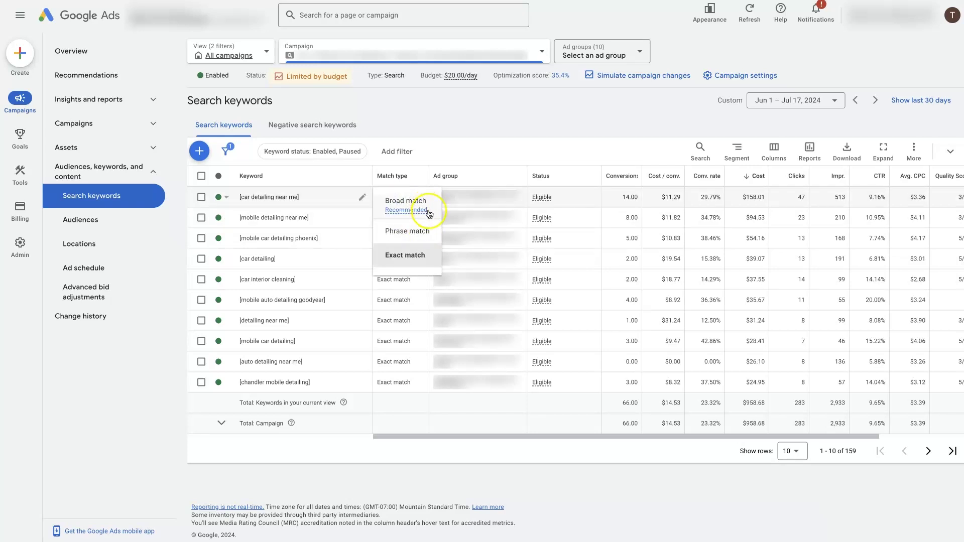
pyautogui.moveTo(400, 212)
pyautogui.click(403, 258)
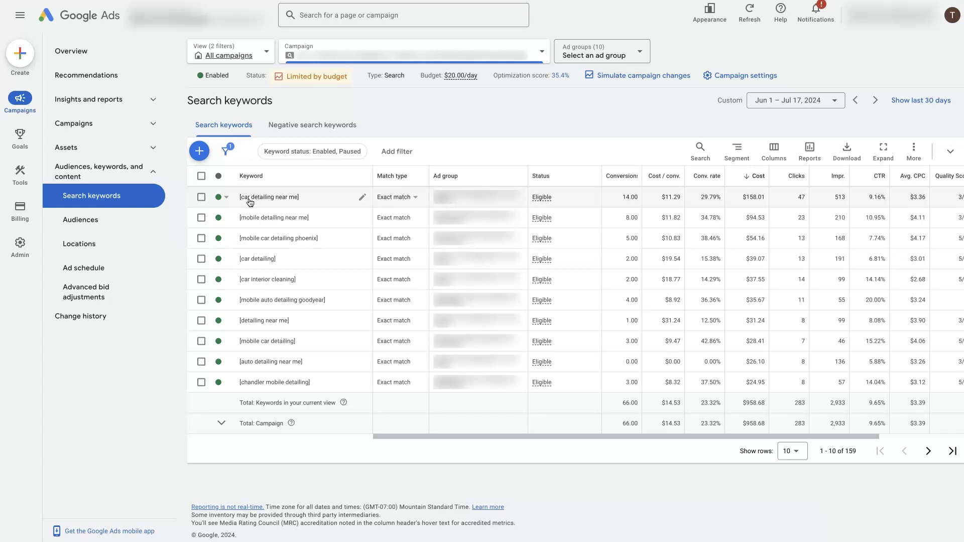
# - Point out the car detailing near me keyword and move on to the Search terms report
pyautogui.moveTo(249, 201); pyautogui.dragTo(286, 204)
pyautogui.moveTo(290, 201)
pyautogui.mouseDown()
pyautogui.moveTo(245, 202)
pyautogui.moveTo(292, 205)
pyautogui.mouseUp()
pyautogui.click(254, 206)
pyautogui.click(88, 99)
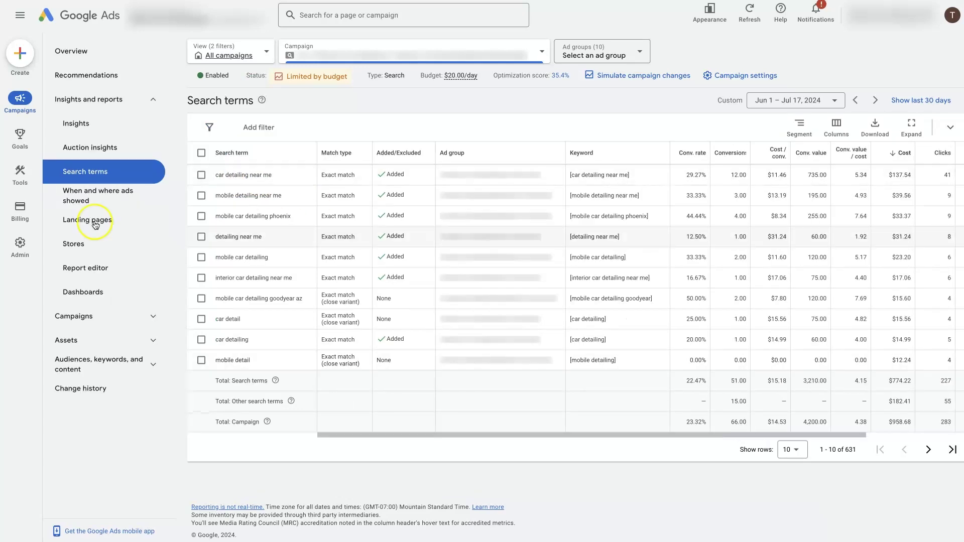
pyautogui.click(153, 100)
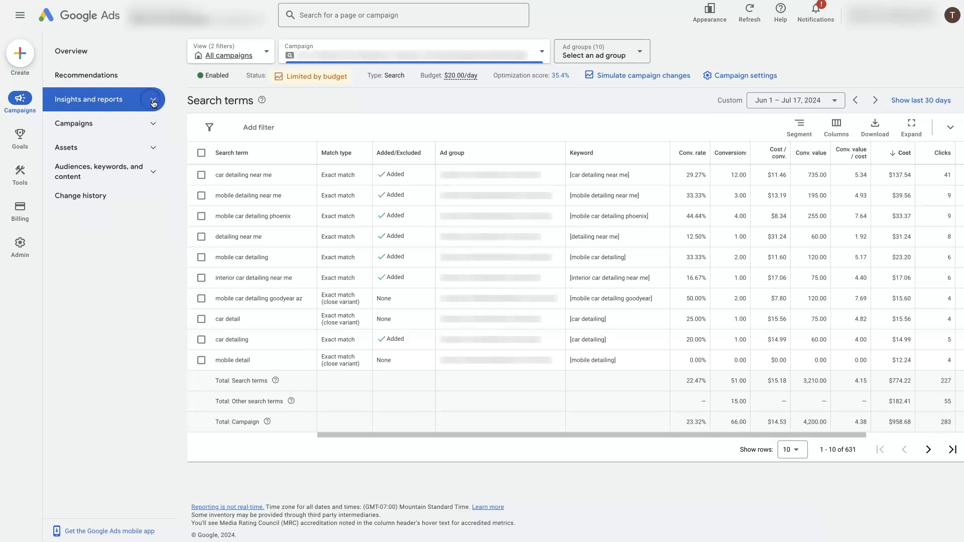
pyautogui.click(154, 100)
pyautogui.click(153, 101)
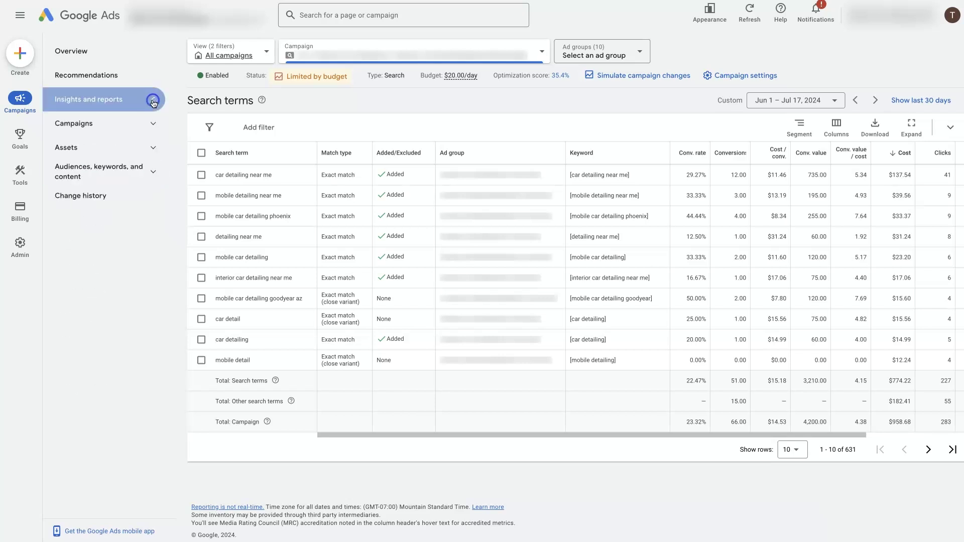
pyautogui.click(153, 101)
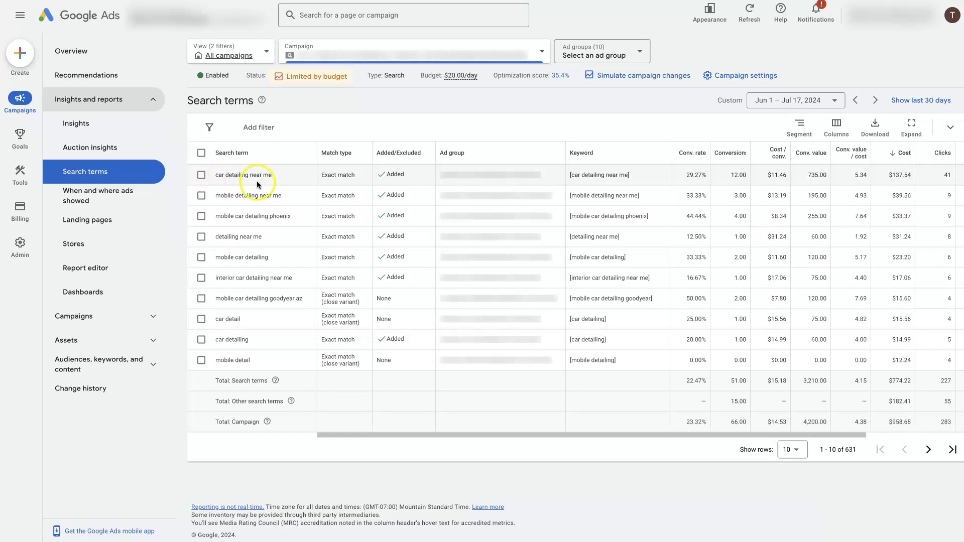
pyautogui.click(270, 176)
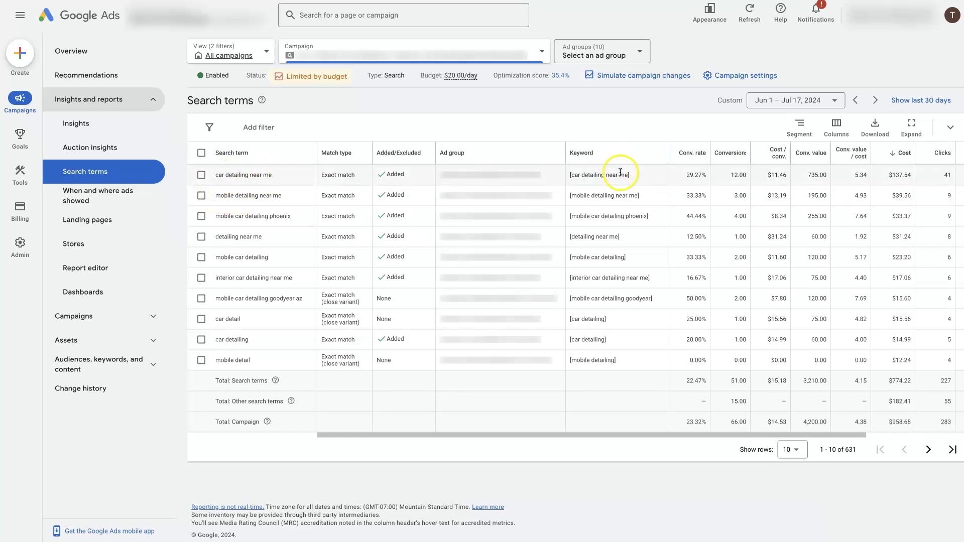
pyautogui.moveTo(637, 176); pyautogui.dragTo(571, 177)
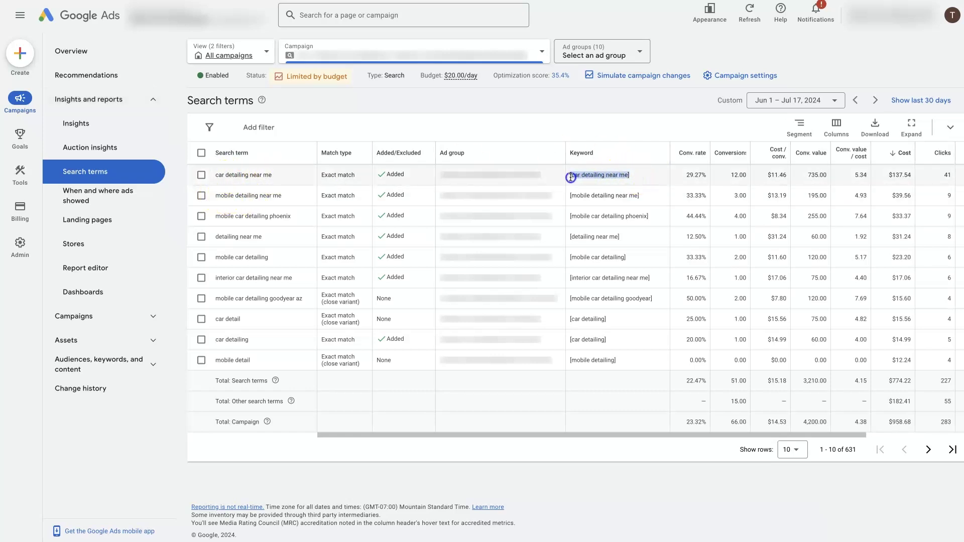
pyautogui.moveTo(285, 195); pyautogui.dragTo(215, 197)
pyautogui.moveTo(641, 196); pyautogui.dragTo(568, 197)
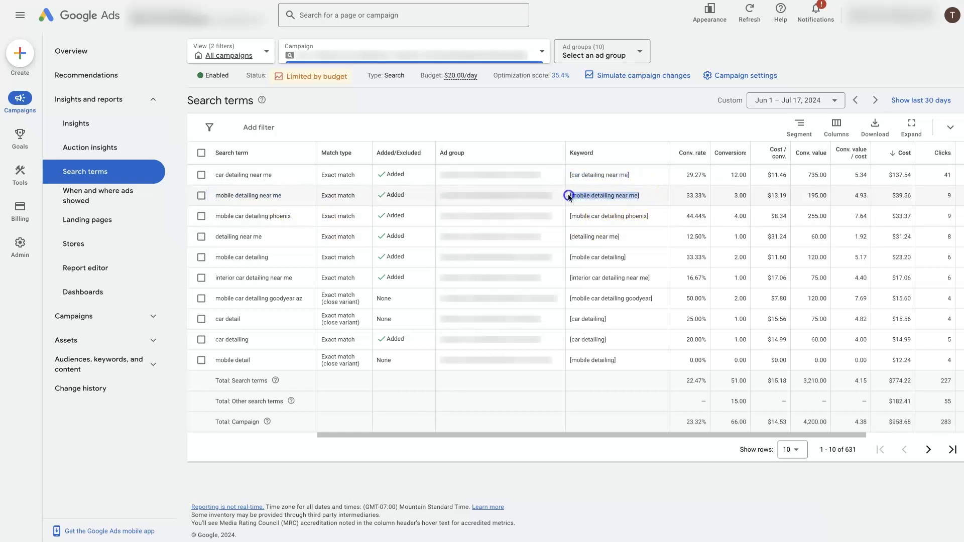
pyautogui.click(295, 217)
pyautogui.moveTo(295, 216); pyautogui.dragTo(215, 215)
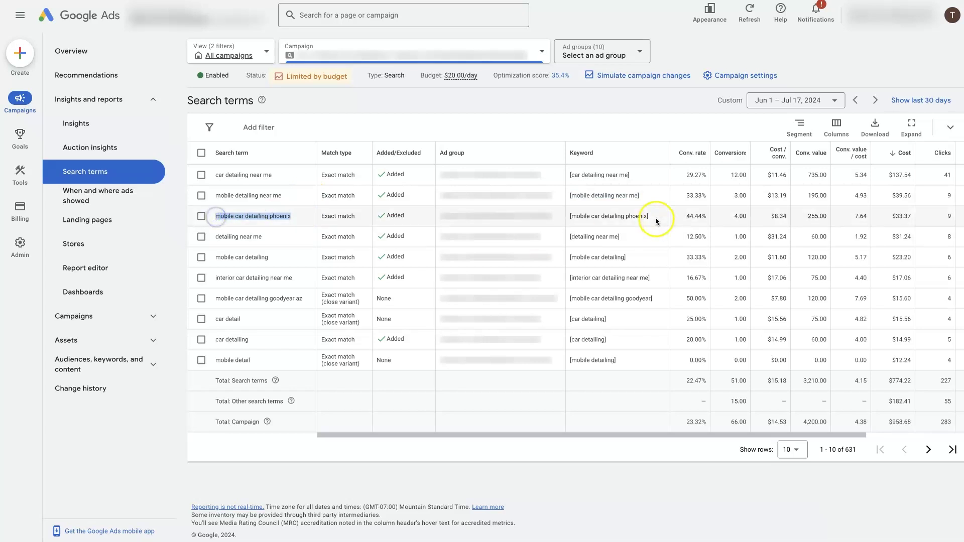
pyautogui.moveTo(649, 217); pyautogui.dragTo(570, 216)
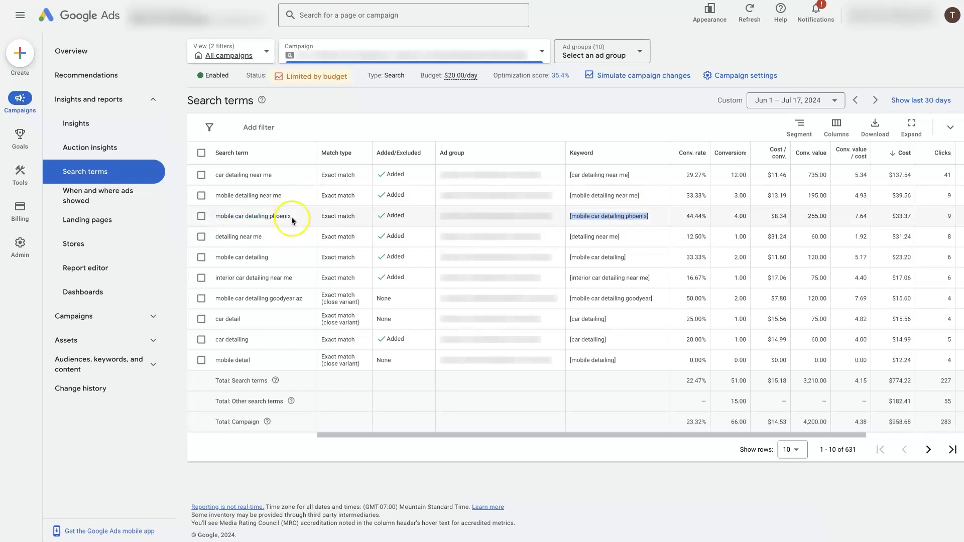
pyautogui.click(260, 213)
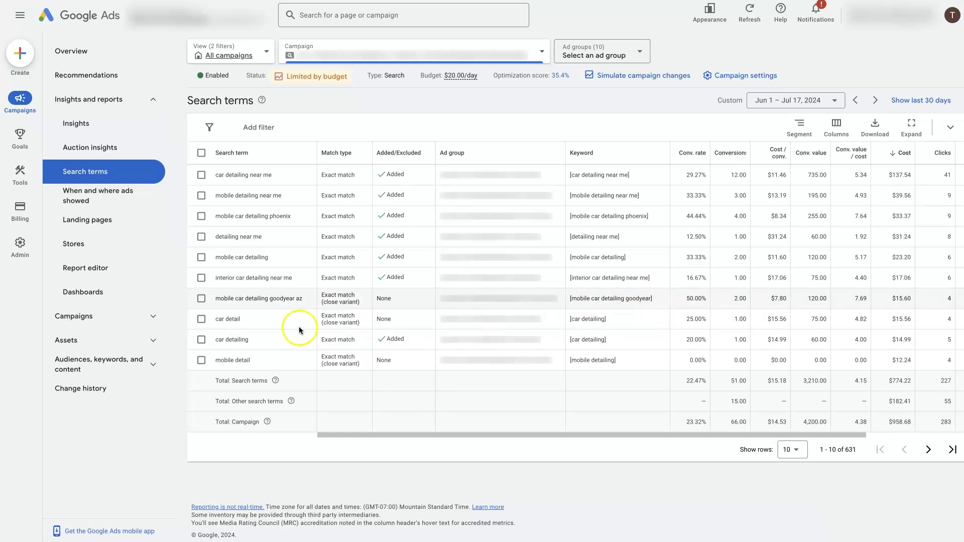
pyautogui.click(298, 299)
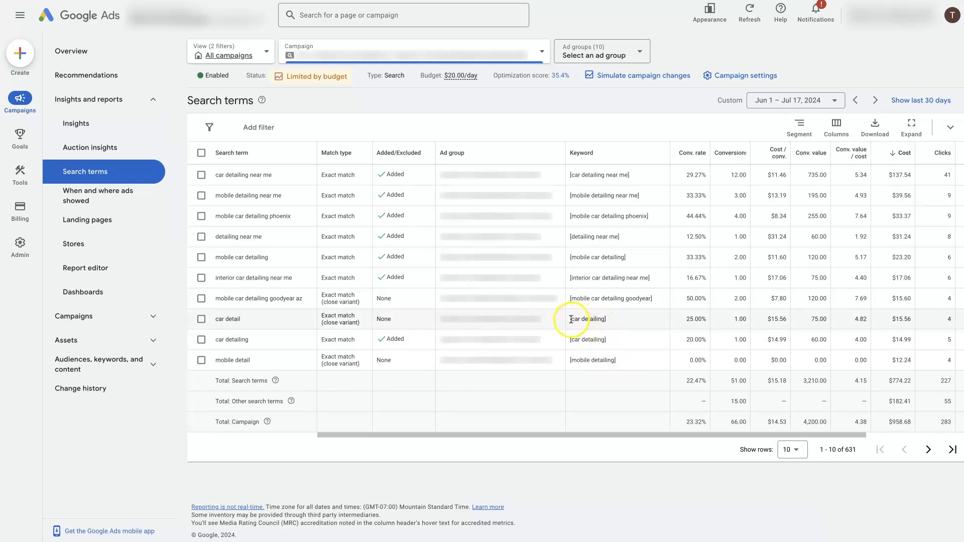
pyautogui.moveTo(571, 320); pyautogui.dragTo(605, 320)
pyautogui.click(609, 320)
pyautogui.moveTo(607, 320); pyautogui.dragTo(581, 320)
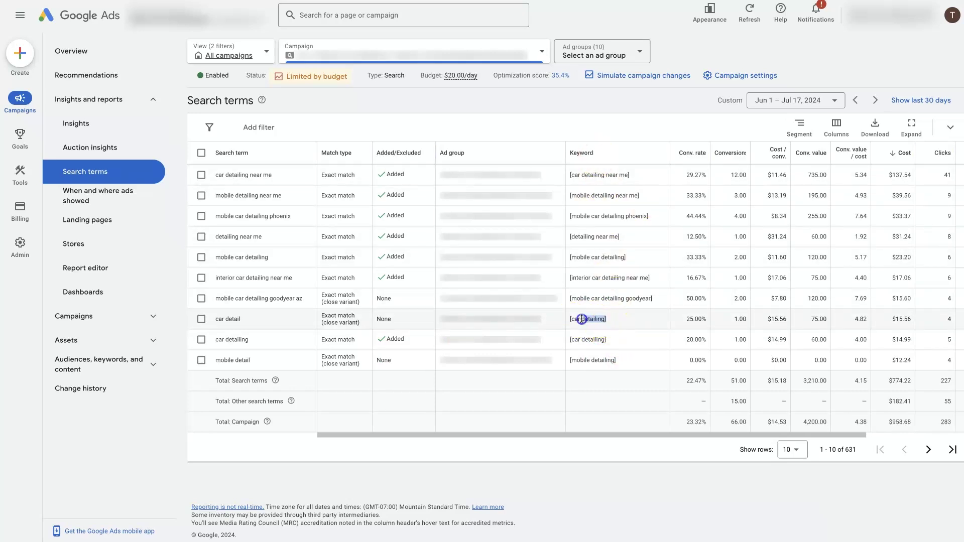
pyautogui.click(578, 320)
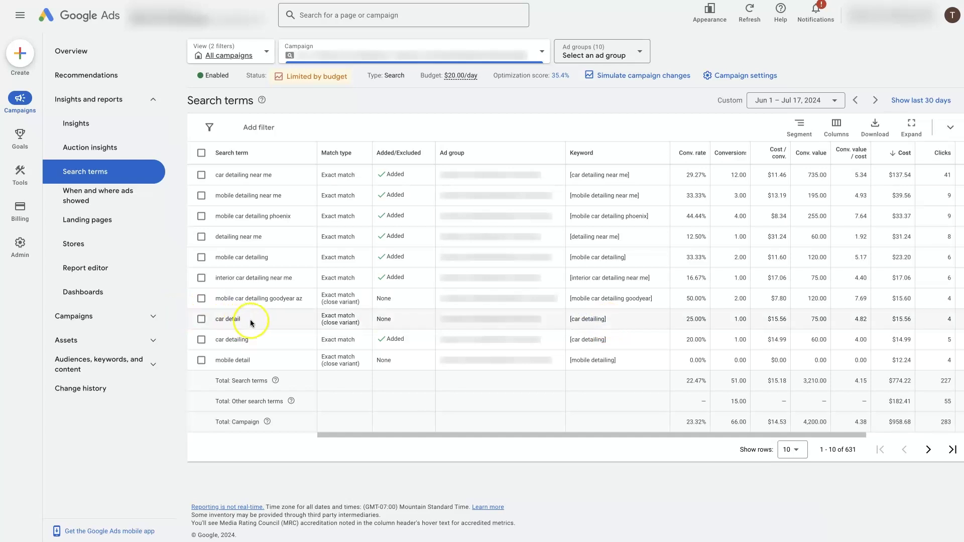
pyautogui.moveTo(245, 320); pyautogui.dragTo(216, 318)
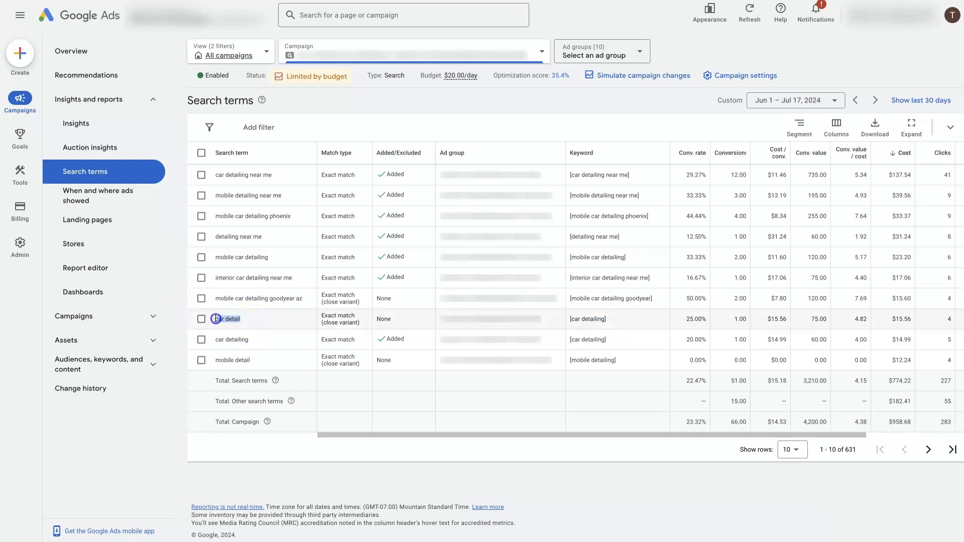
pyautogui.click(218, 319)
pyautogui.moveTo(606, 319); pyautogui.dragTo(572, 320)
pyautogui.moveTo(264, 345); pyautogui.dragTo(215, 320)
pyautogui.click(576, 482)
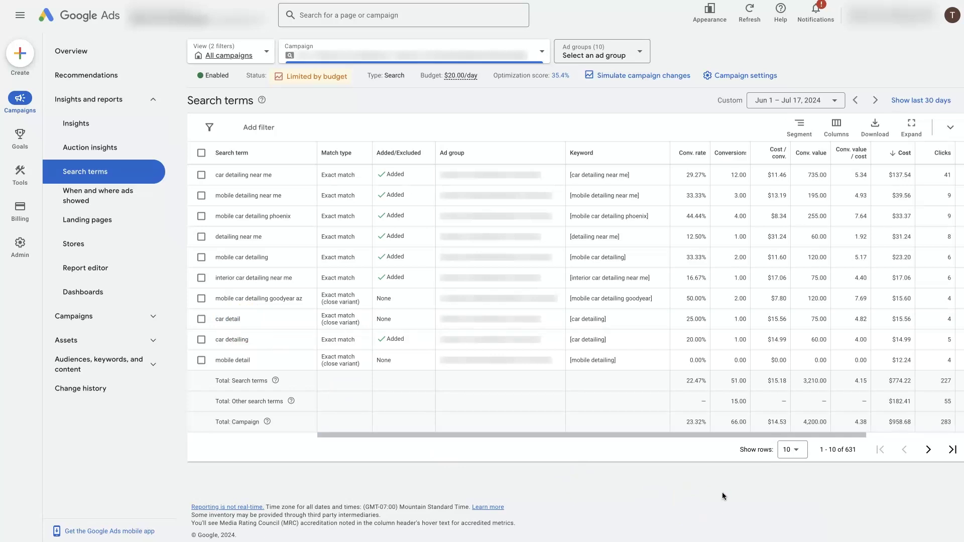
pyautogui.click(252, 173)
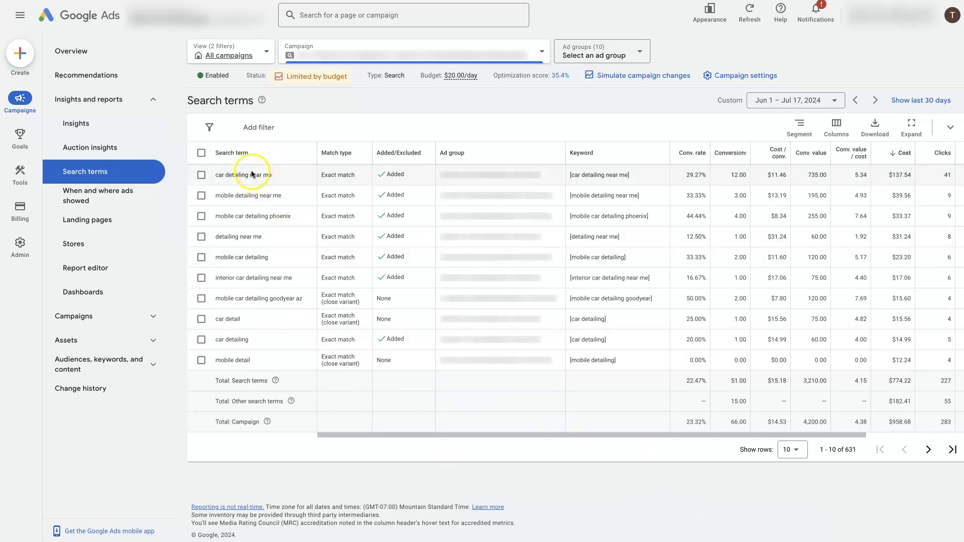
pyautogui.click(254, 329)
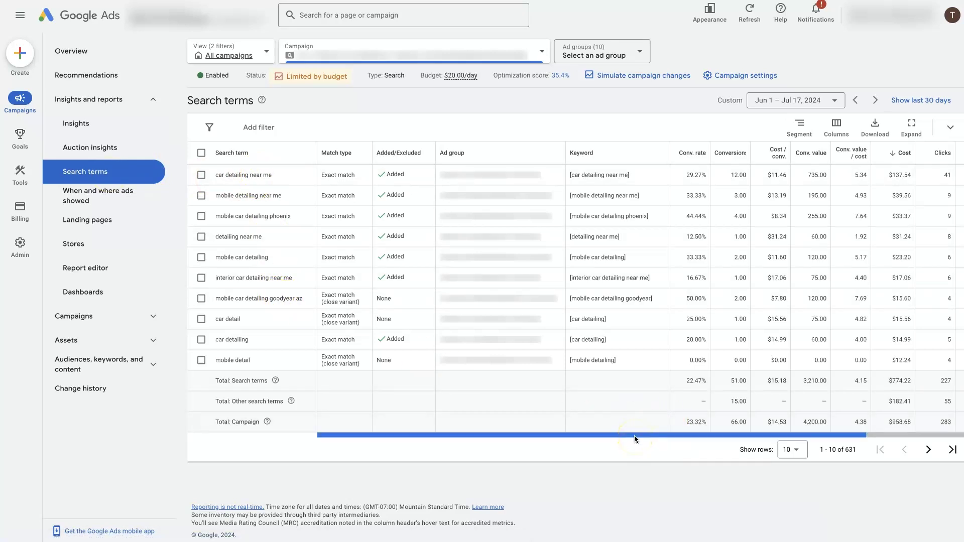
# - Glance back at the Search keywords page, then tick the 'detailing near me' search term row
pyautogui.moveTo(634, 435); pyautogui.dragTo(780, 431)
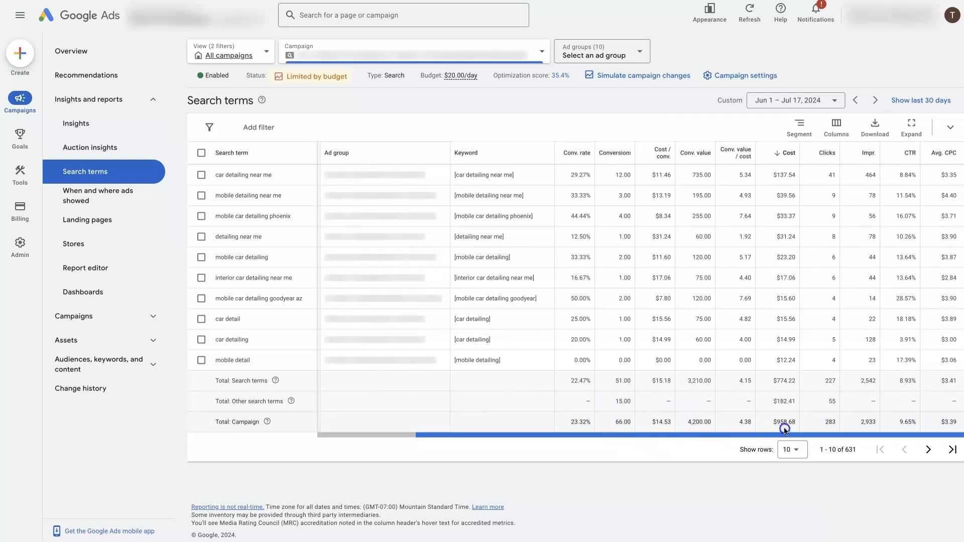
pyautogui.hotkey('alt', 'Left')
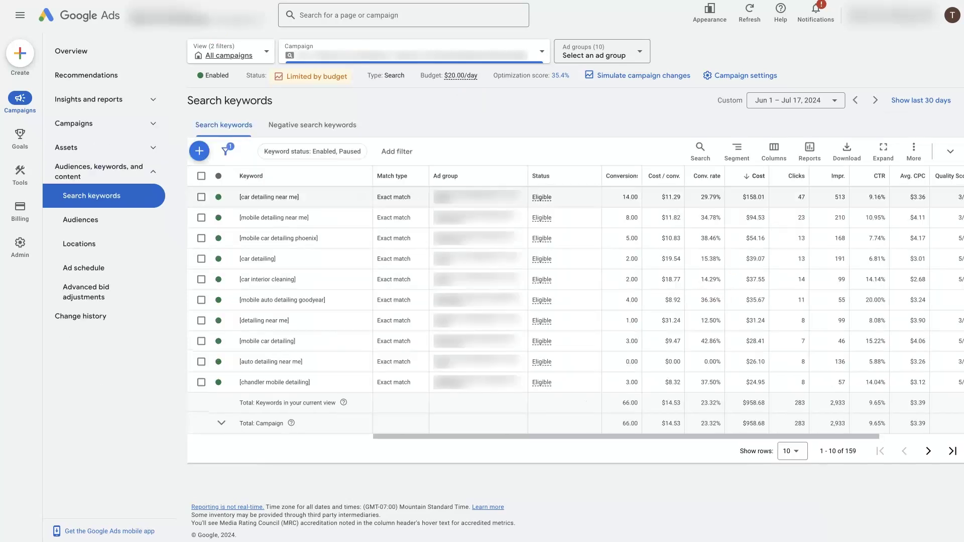
pyautogui.click(202, 321)
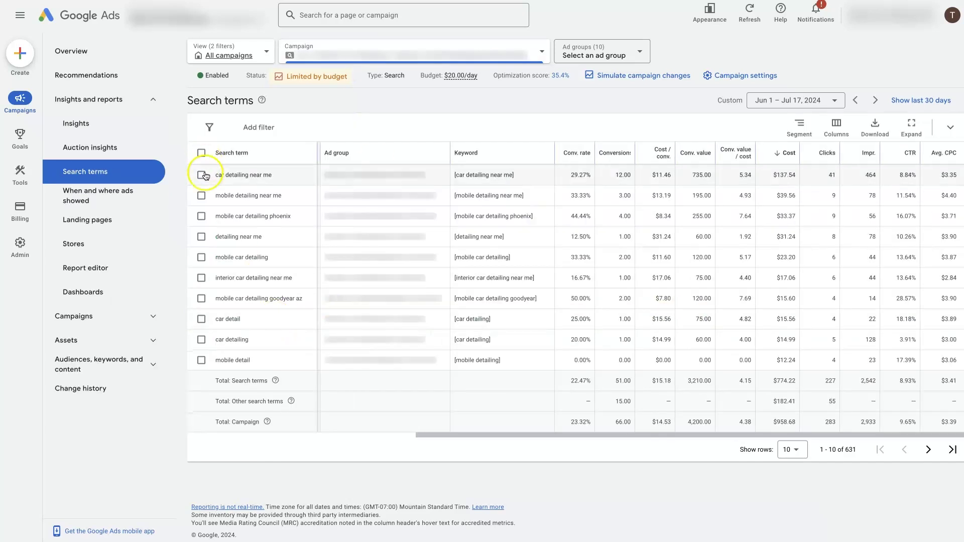
pyautogui.click(201, 240)
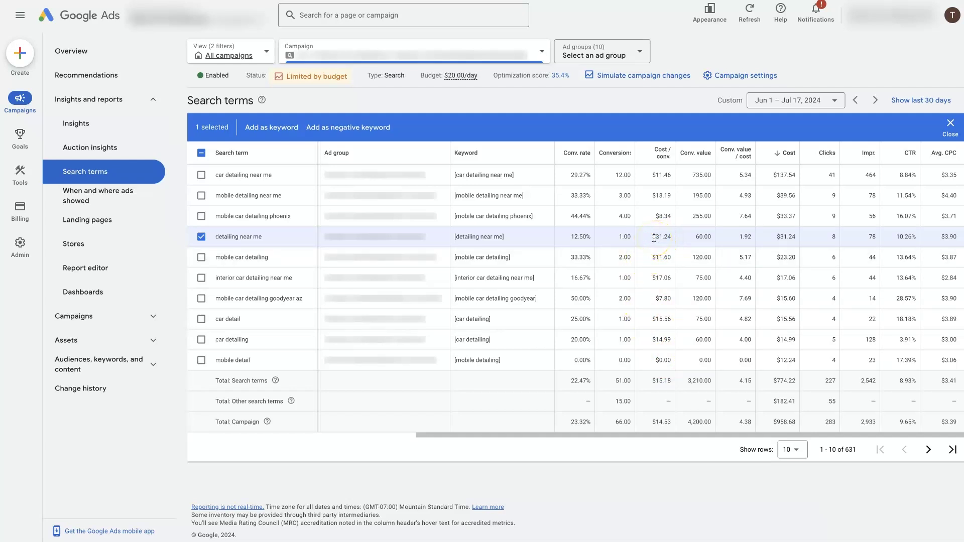
pyautogui.click(832, 238)
pyautogui.moveTo(263, 238); pyautogui.dragTo(216, 238)
pyautogui.click(251, 237)
pyautogui.moveTo(264, 236); pyautogui.dragTo(231, 235)
pyautogui.click(271, 233)
# - Add [detailing near me] as an exact-match negative keyword at Campaign level and save it
pyautogui.click(362, 128)
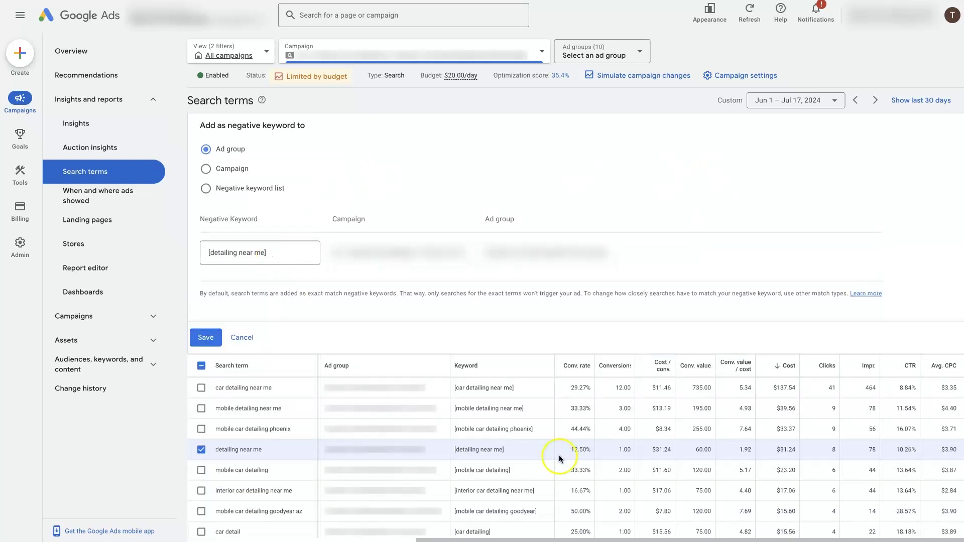
pyautogui.click(462, 449)
pyautogui.click(271, 251)
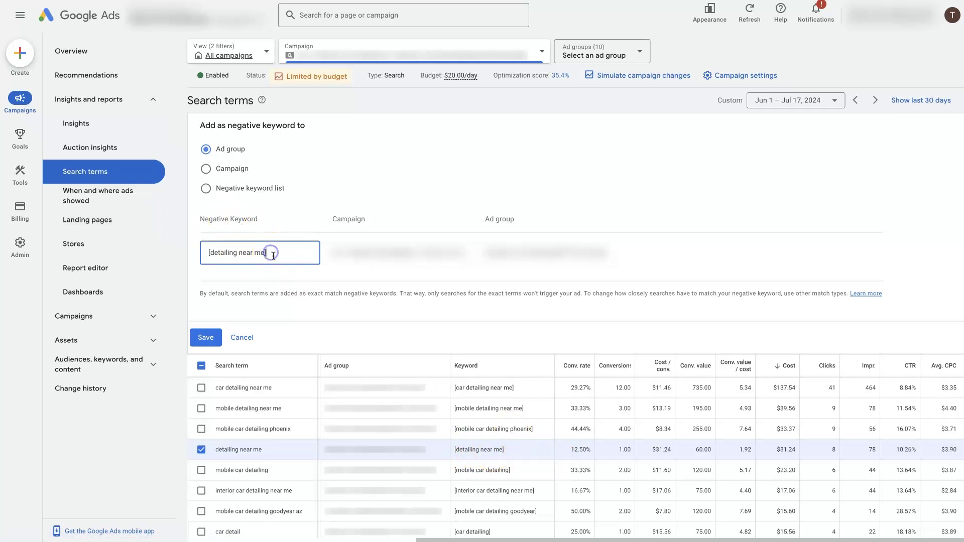
pyautogui.click(204, 254)
pyautogui.click(269, 254)
pyautogui.moveTo(274, 255); pyautogui.dragTo(214, 253)
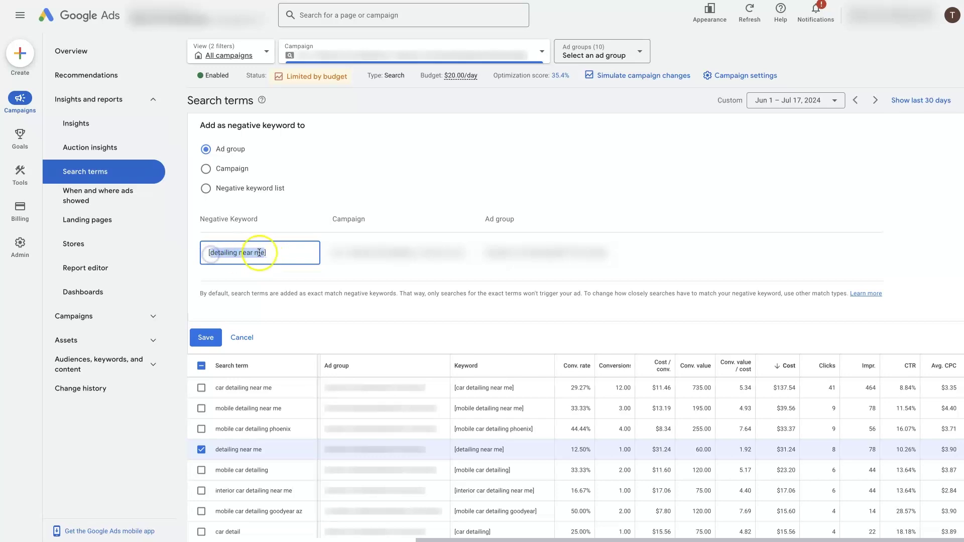
pyautogui.click(267, 253)
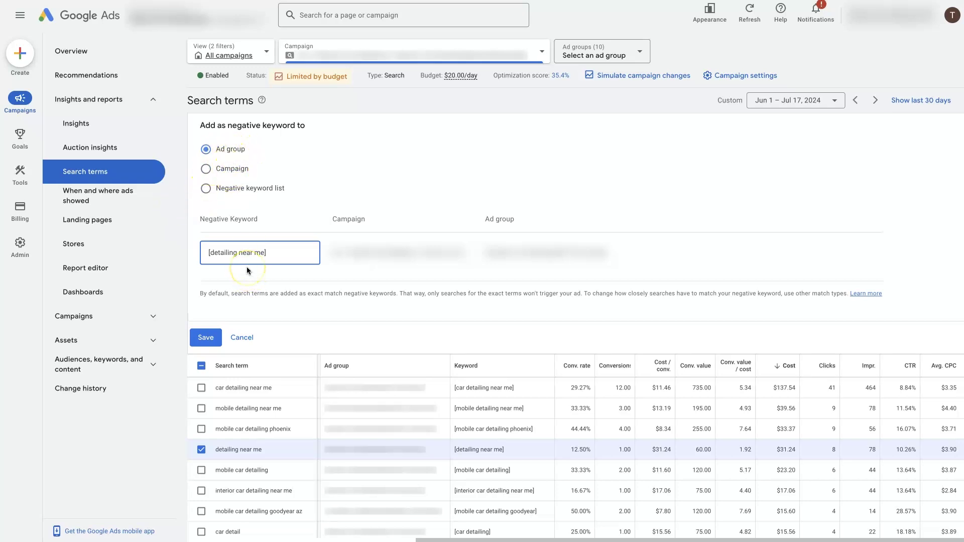
pyautogui.click(206, 169)
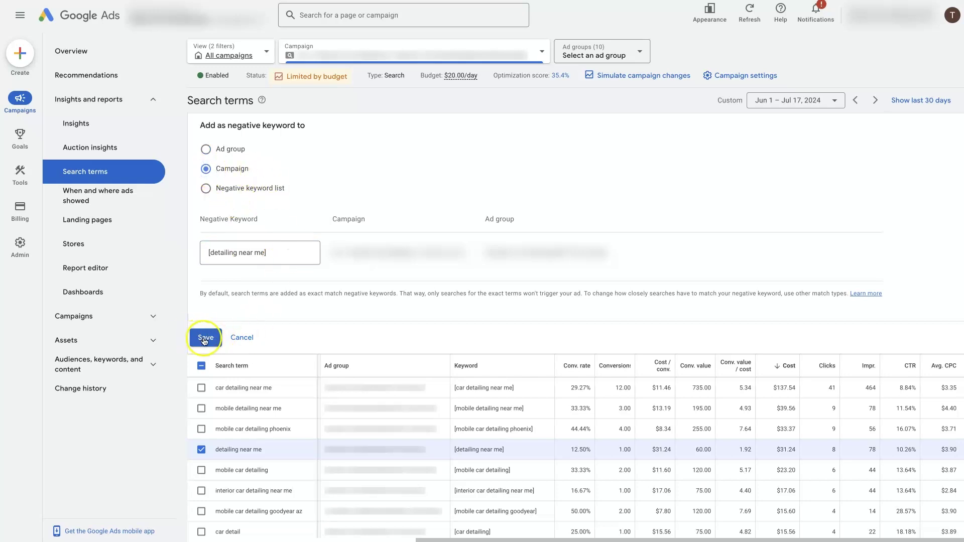
pyautogui.click(242, 338)
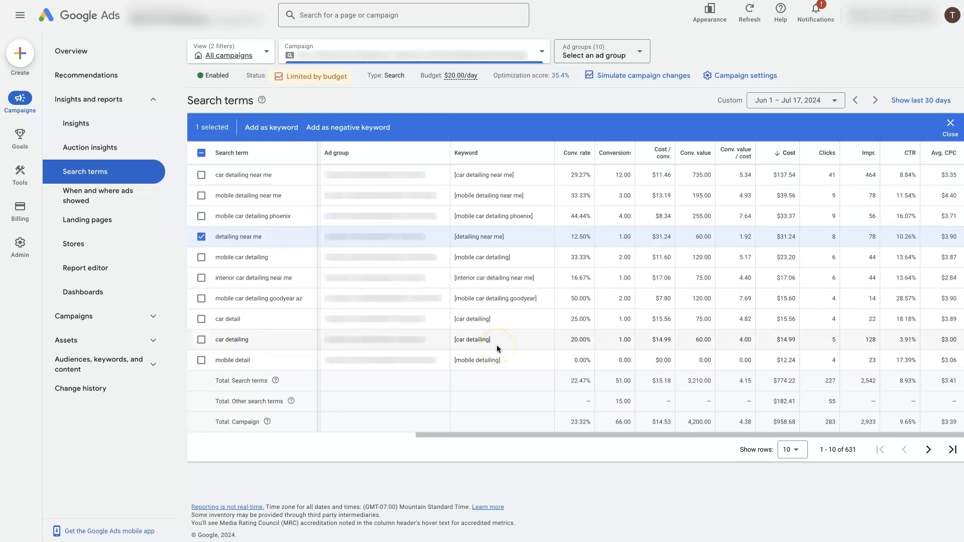
pyautogui.moveTo(265, 237); pyautogui.dragTo(214, 237)
pyautogui.click(238, 236)
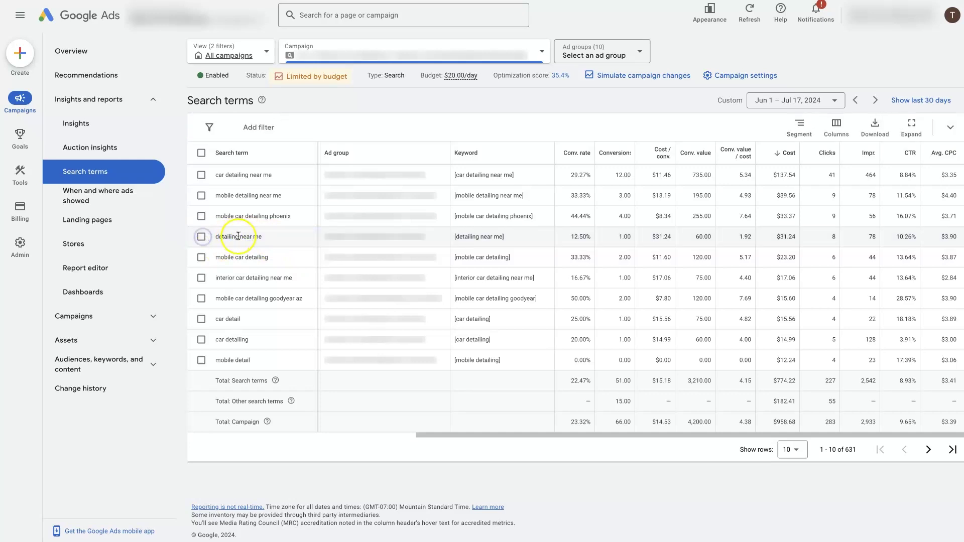
pyautogui.click(734, 255)
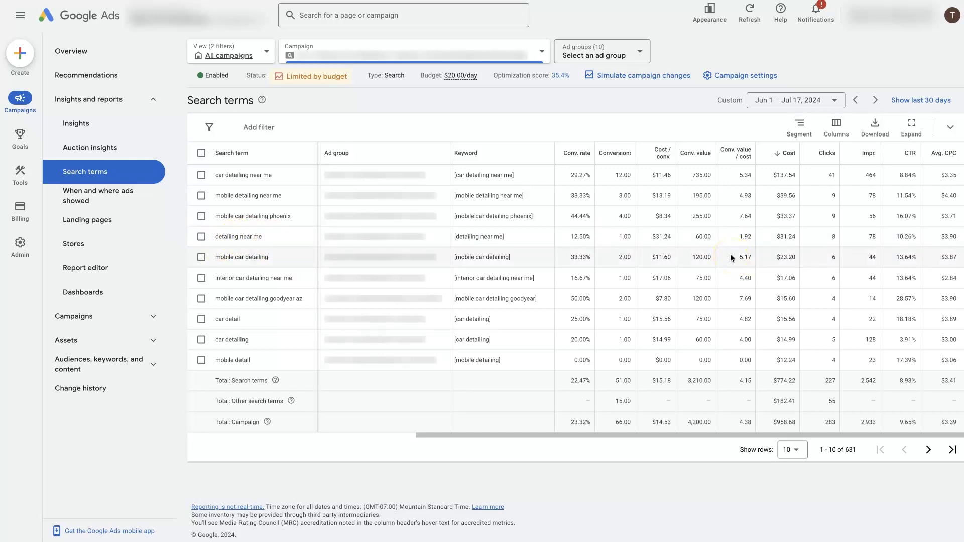
pyautogui.click(661, 221)
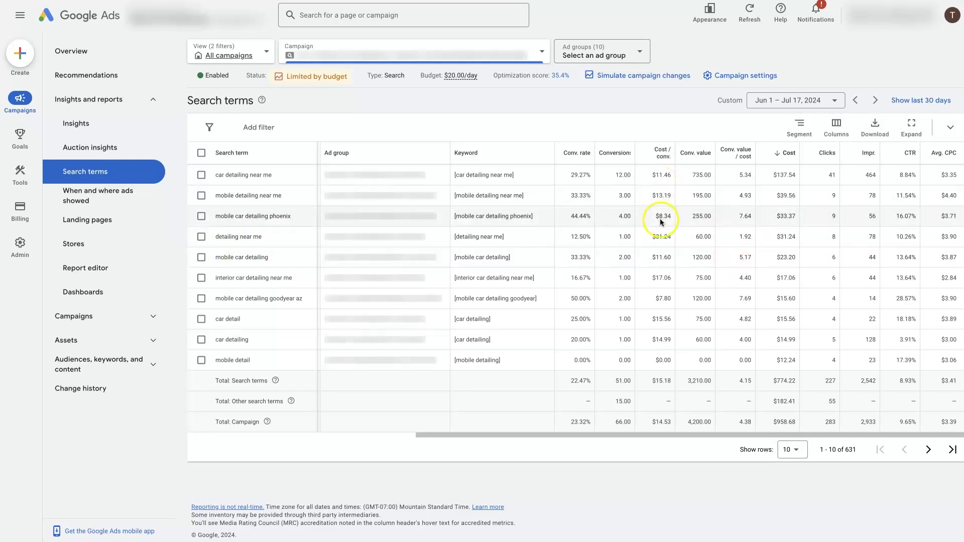
pyautogui.doubleClick(849, 451)
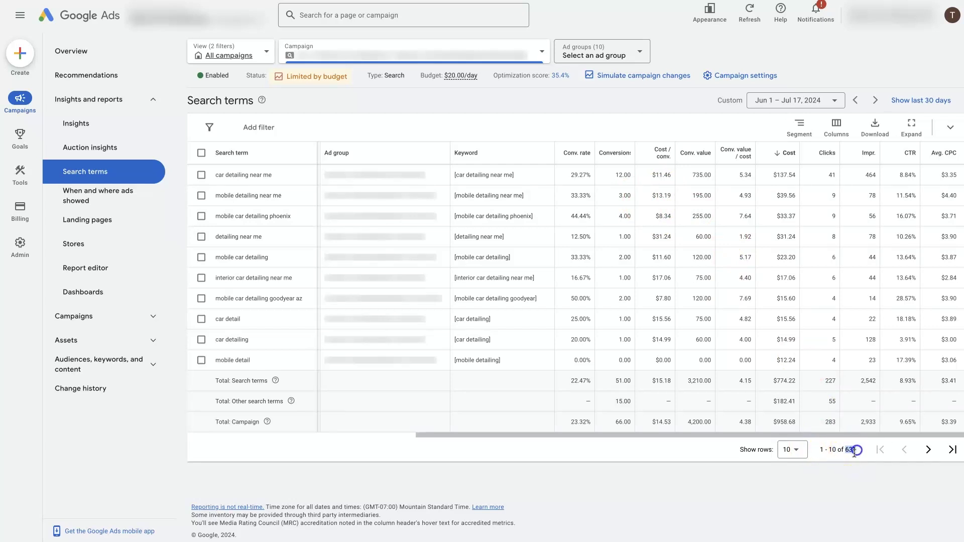
pyautogui.click(851, 484)
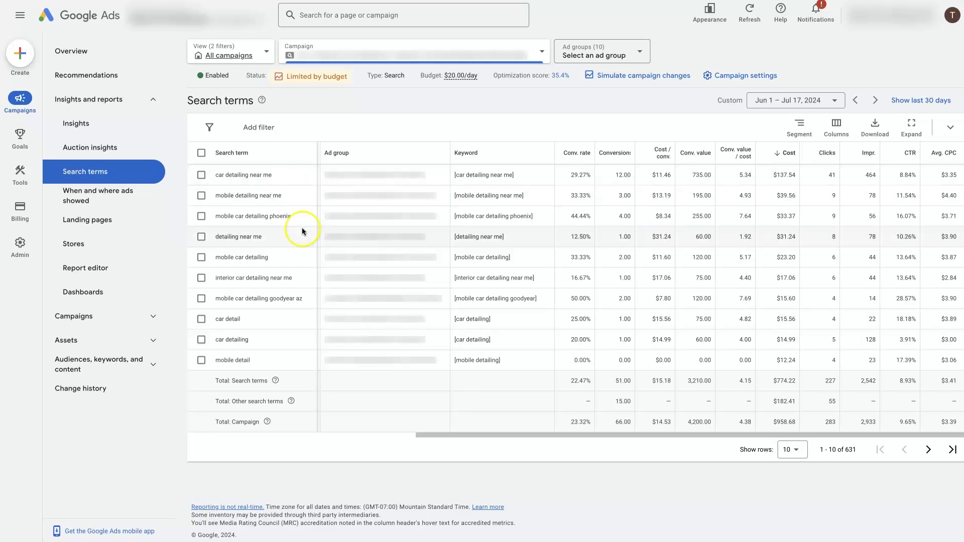
# - Tick the 'detailing near me' search term again
pyautogui.click(201, 237)
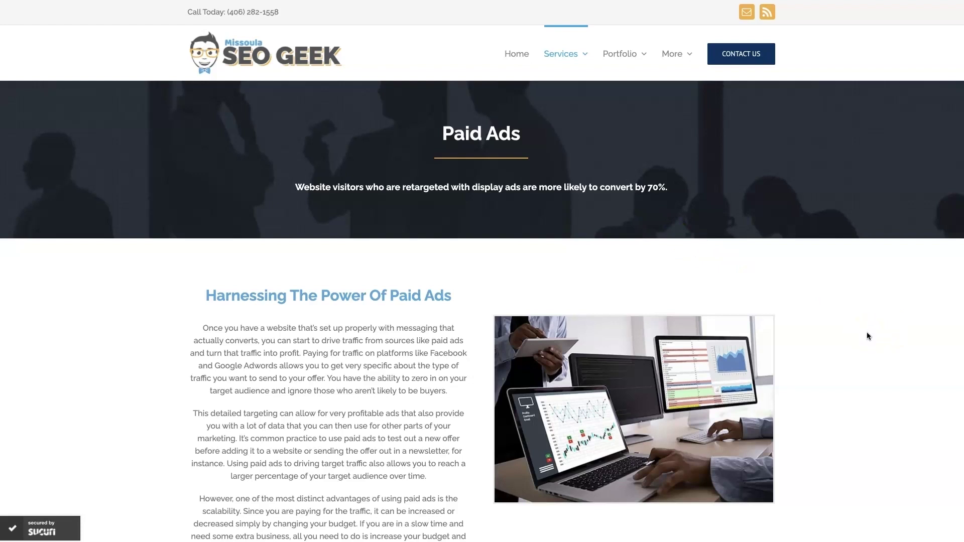
pyautogui.scroll(-15, 854, 372)
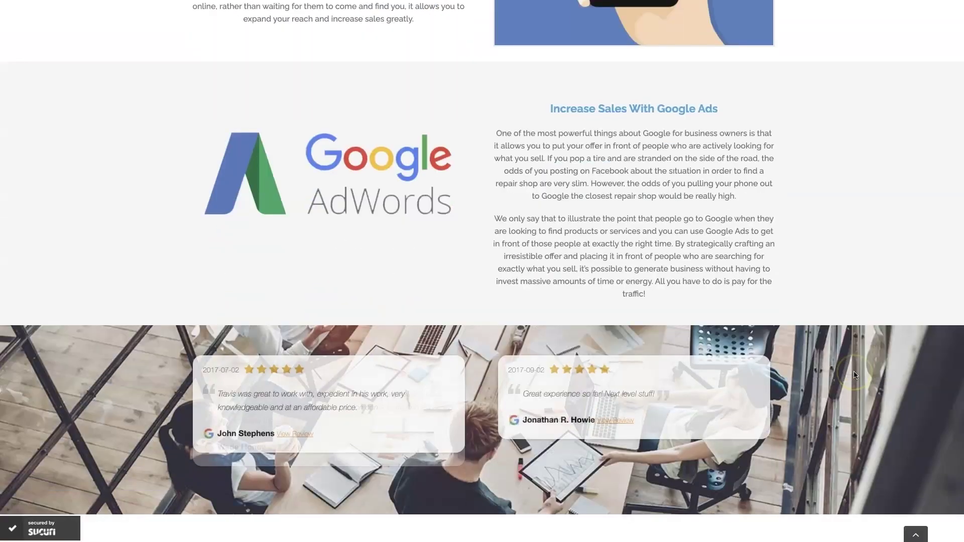
pyautogui.scroll(-1, 854, 374)
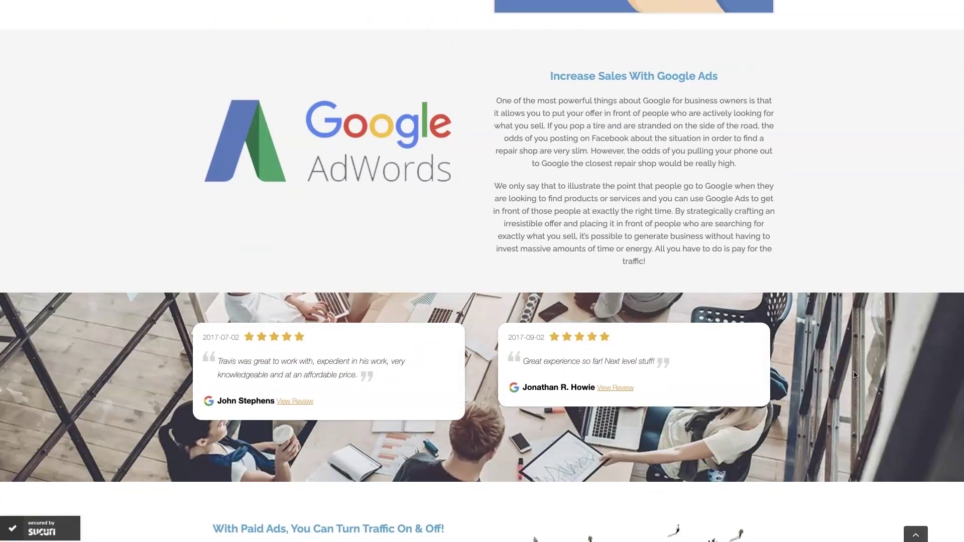
pyautogui.scroll(1, 854, 374)
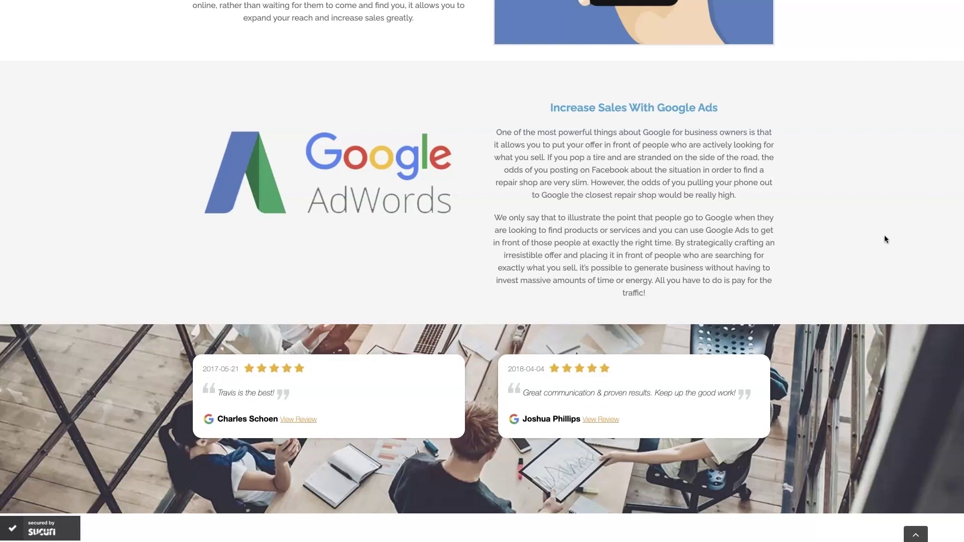
pyautogui.scroll(20, 884, 235)
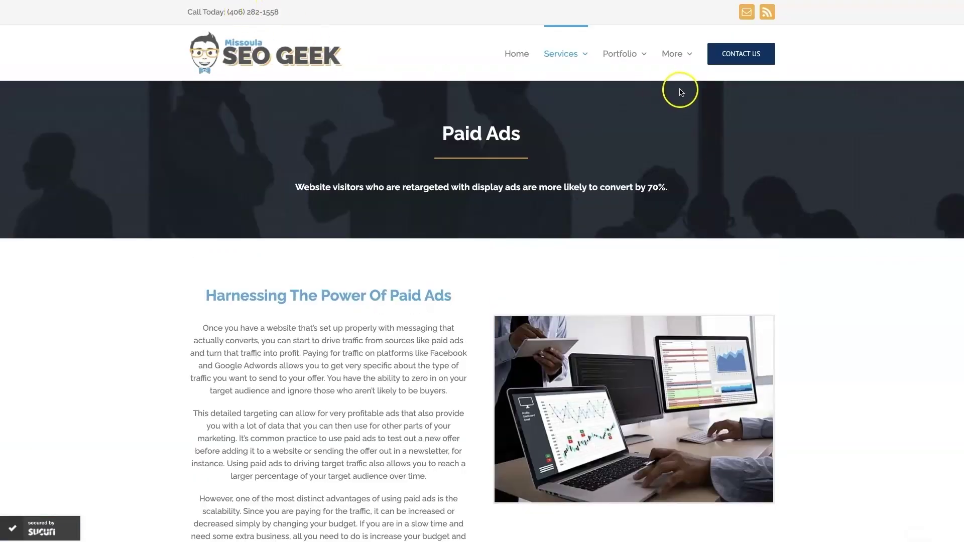